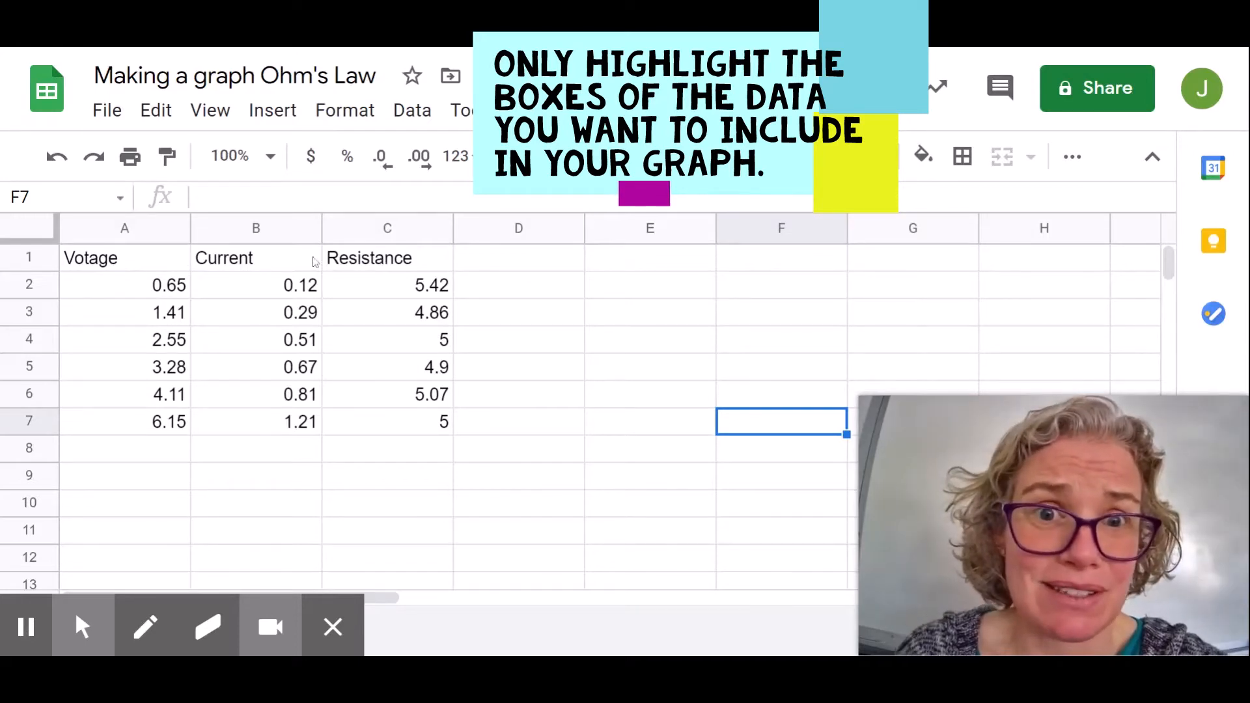
Step: Insert a chart from the Votage and Current data in A1:B7
drag(149, 267, 273, 428)
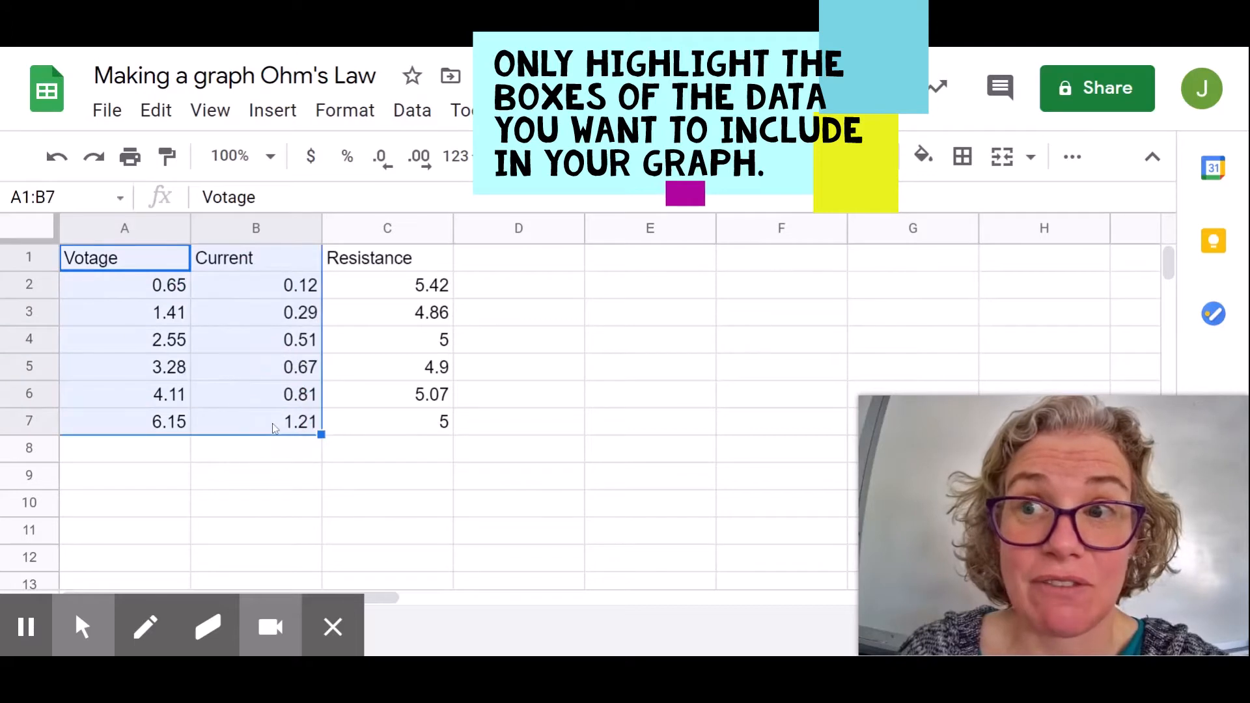
click(272, 112)
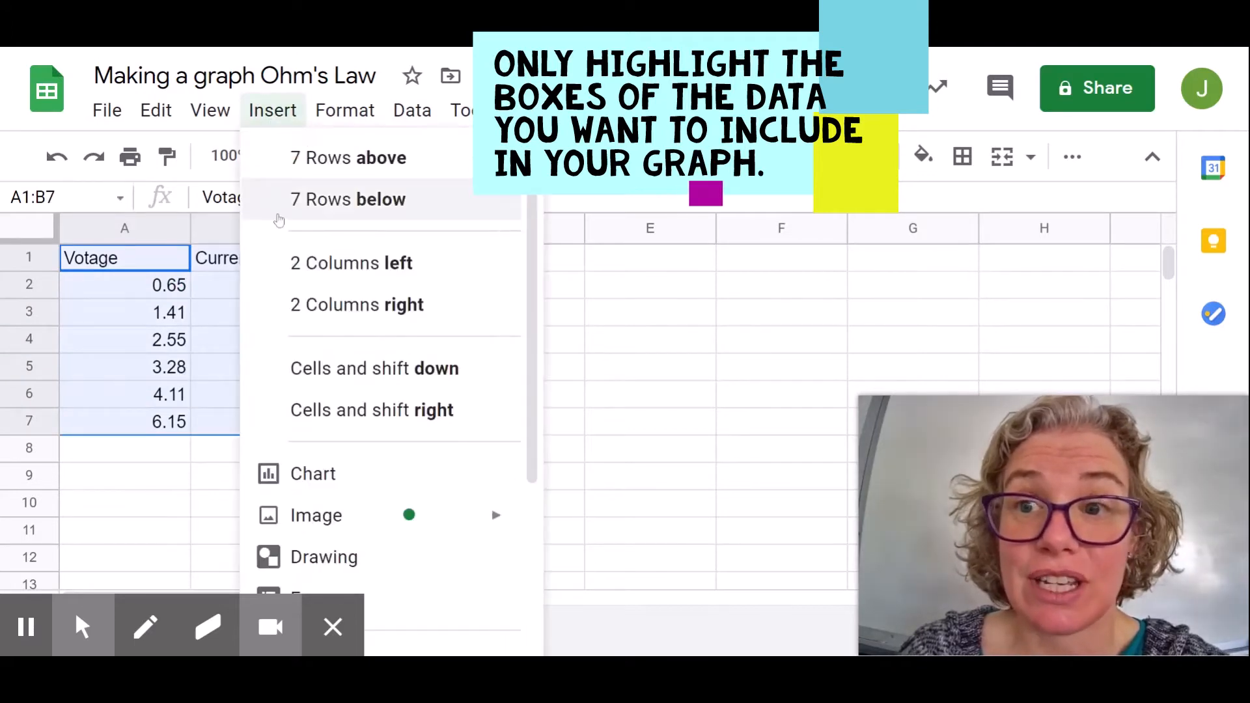
click(333, 475)
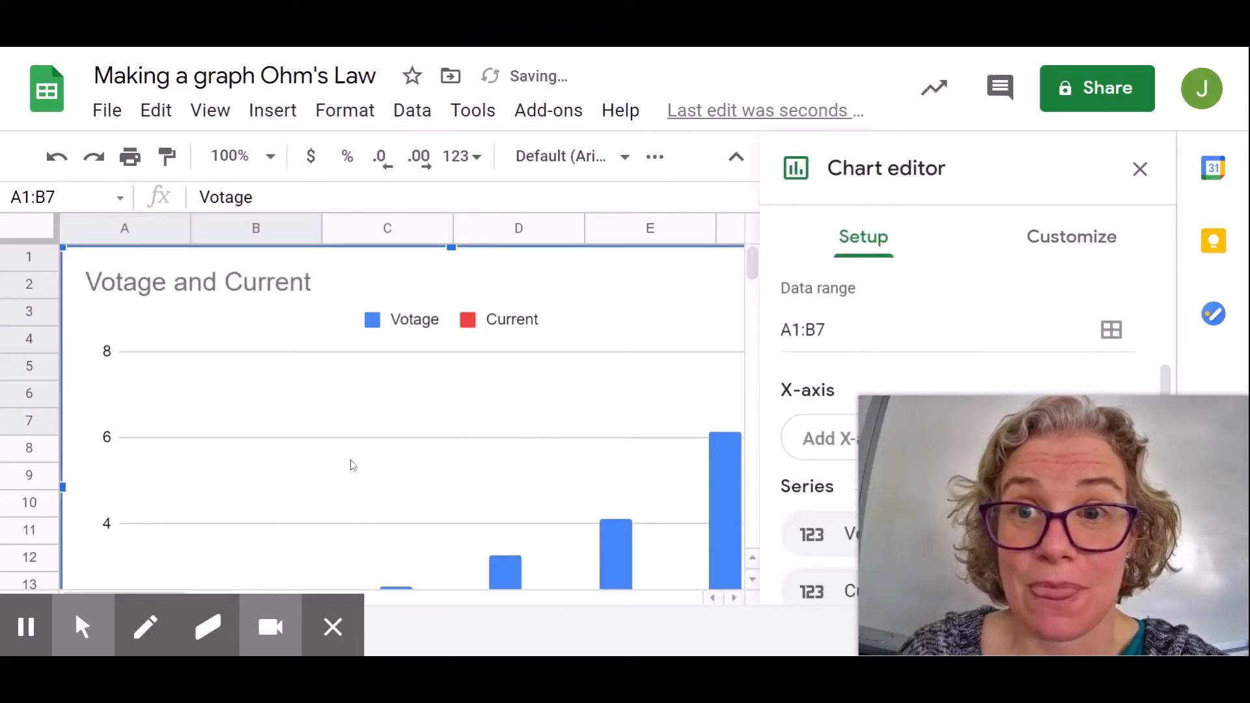
Step: Change the chart type from column to scatter chart
scroll(385, 414, down, 2)
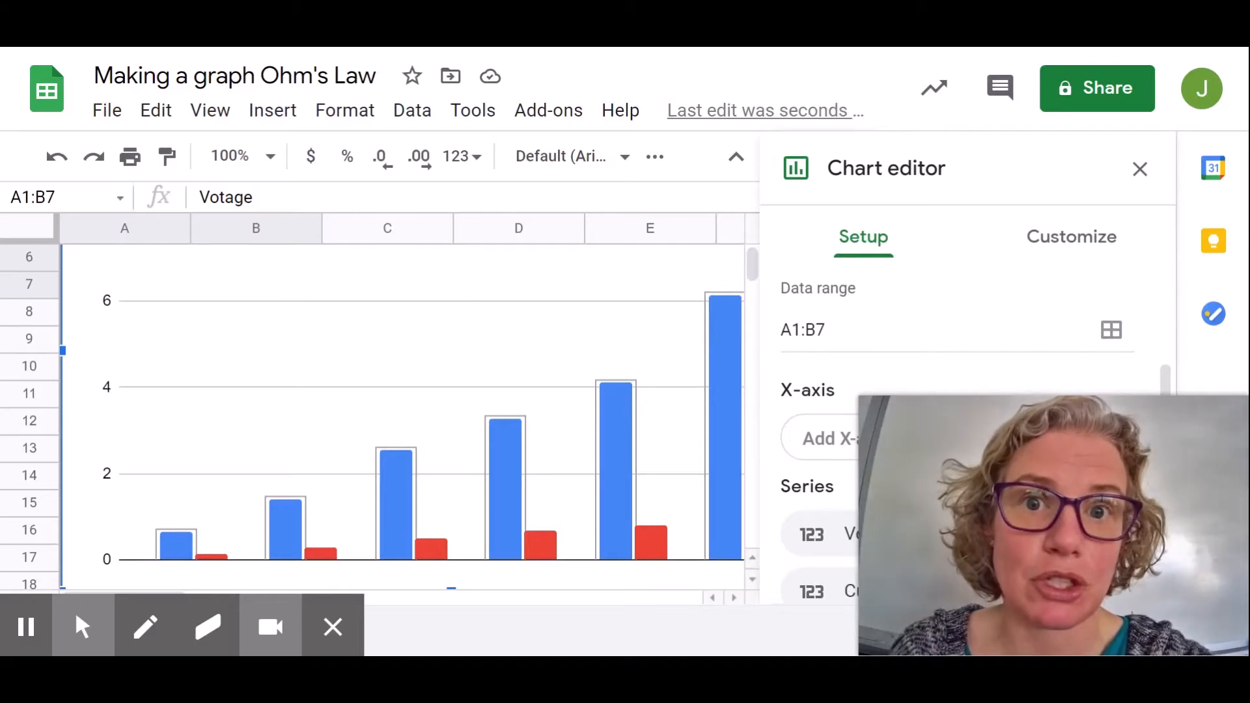
scroll(792, 321, down, 1)
scroll(791, 321, down, 3)
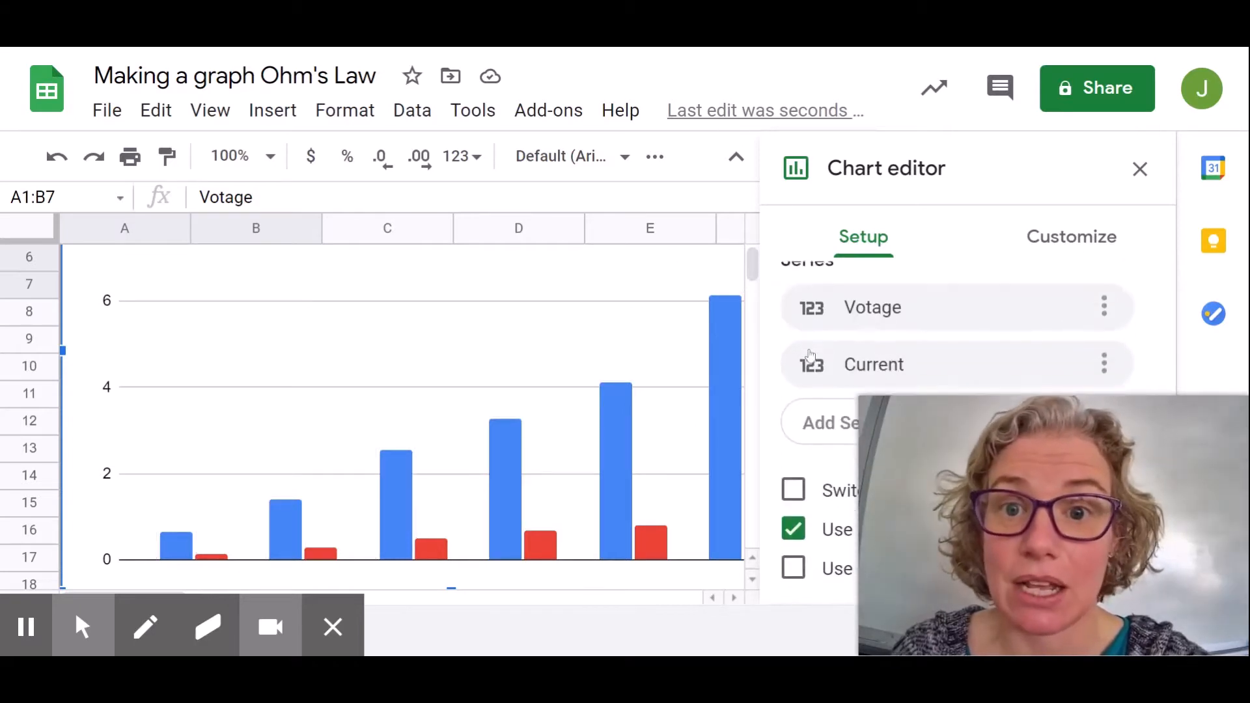
scroll(898, 313, up, 4)
scroll(899, 306, up, 3)
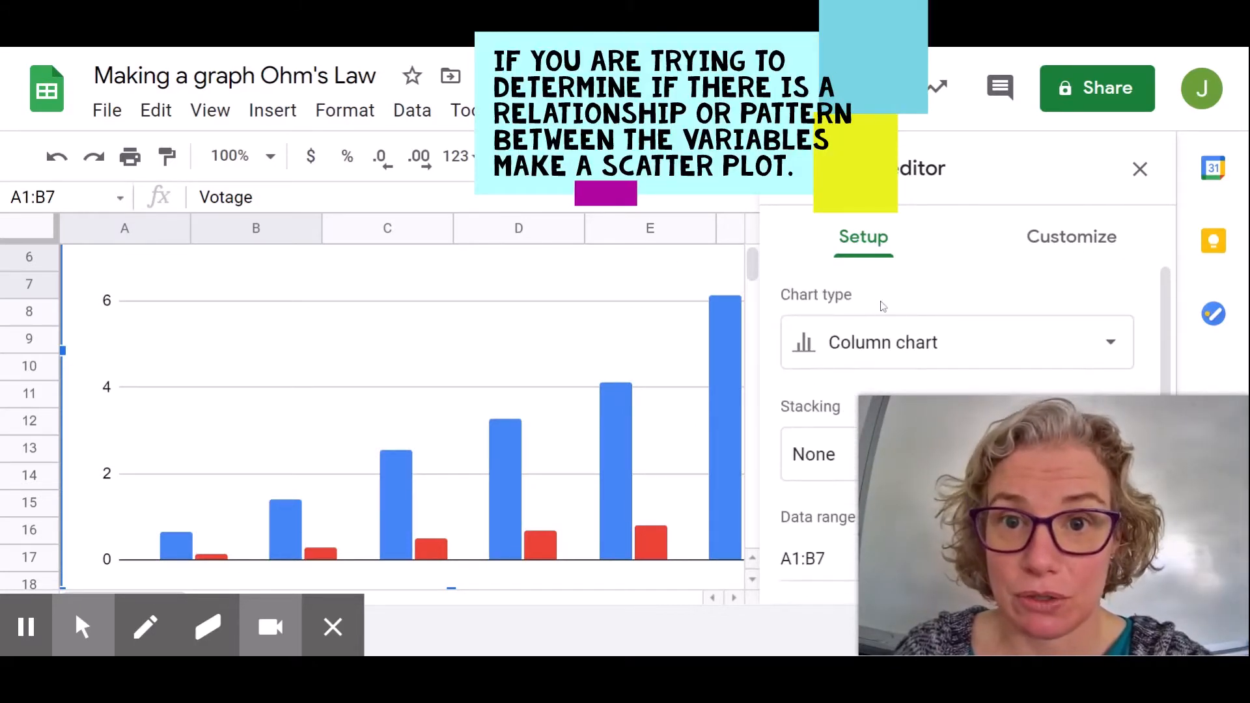
click(907, 355)
scroll(840, 358, down, 3)
scroll(840, 358, down, 10)
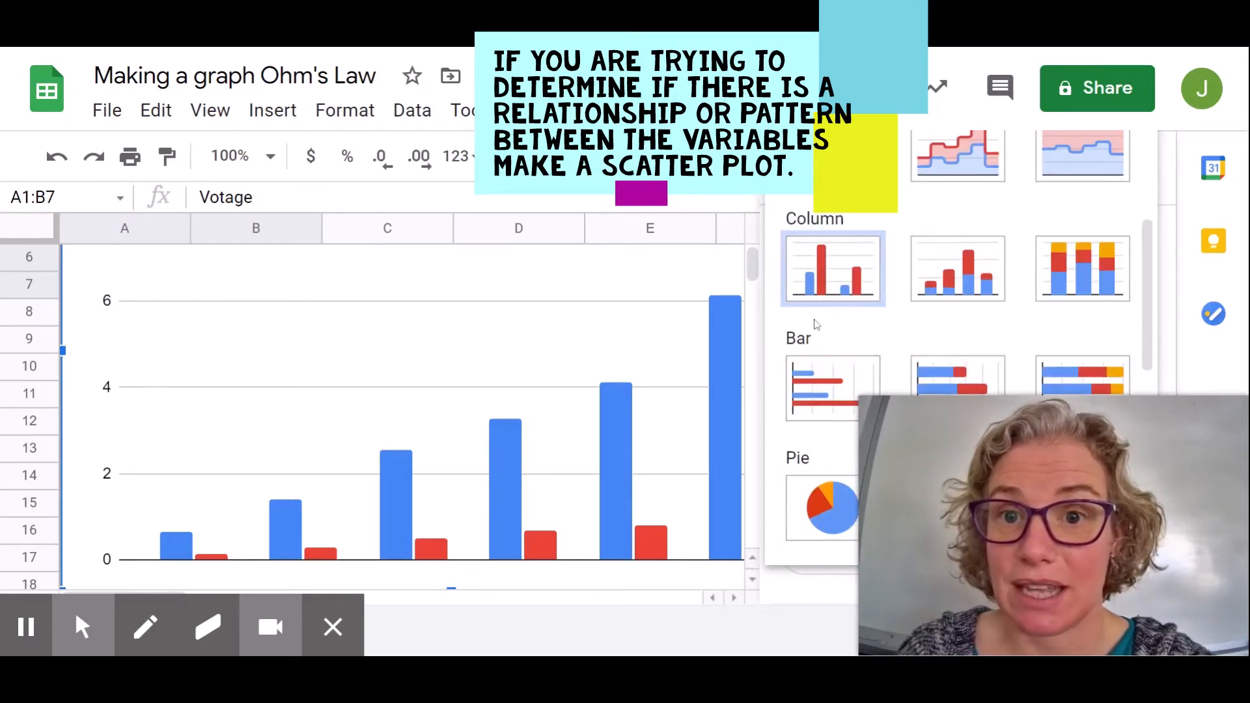
scroll(826, 348, down, 3)
click(822, 439)
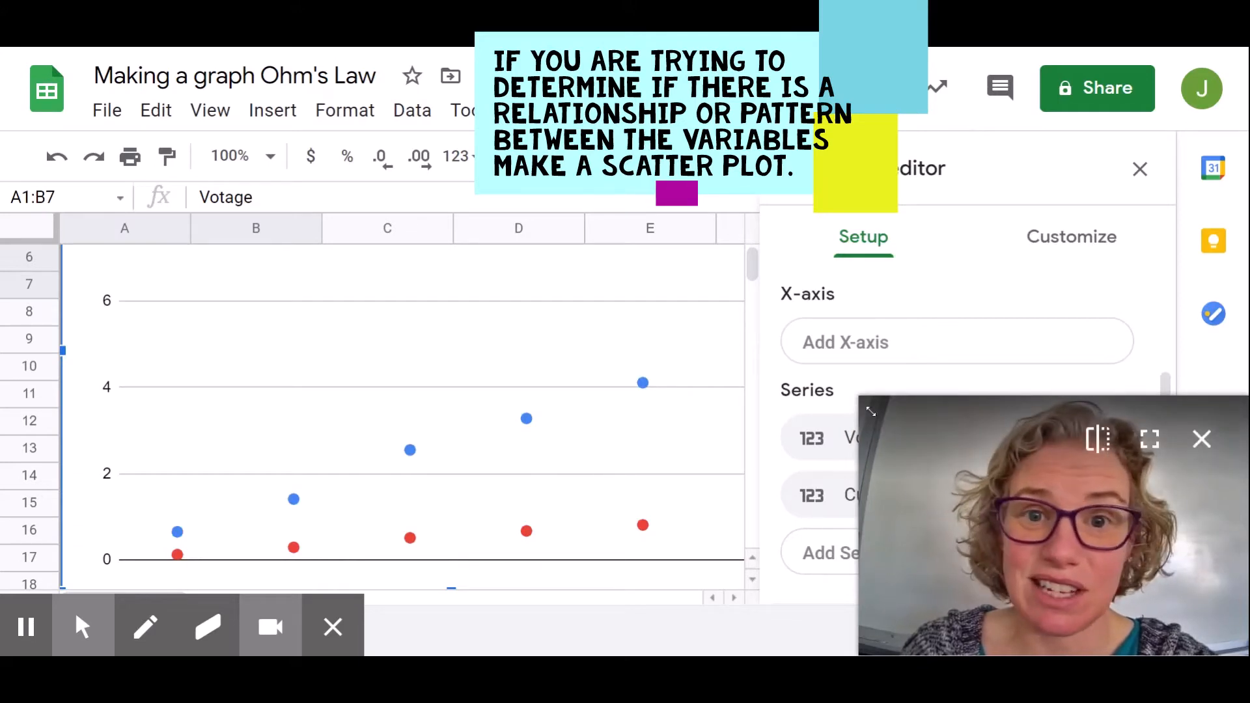
drag(877, 422, 1006, 436)
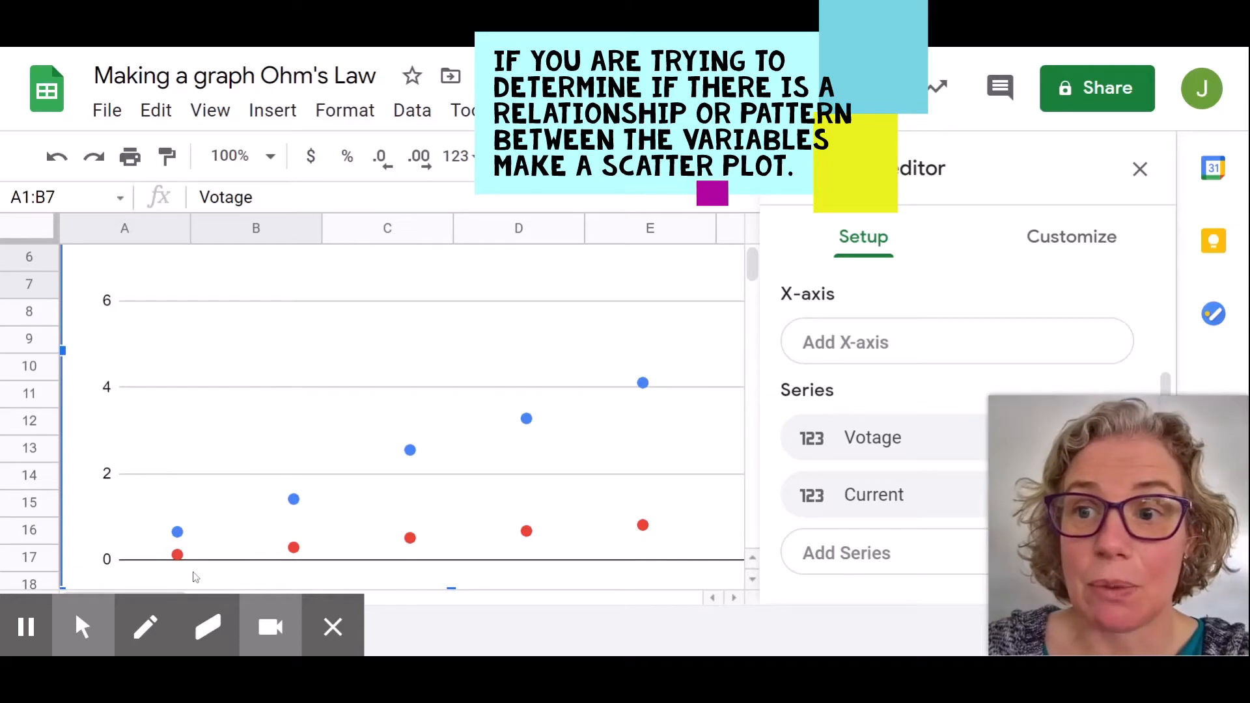
Step: Set Votage as the scatter chart's X-axis
scroll(459, 560, down, 2)
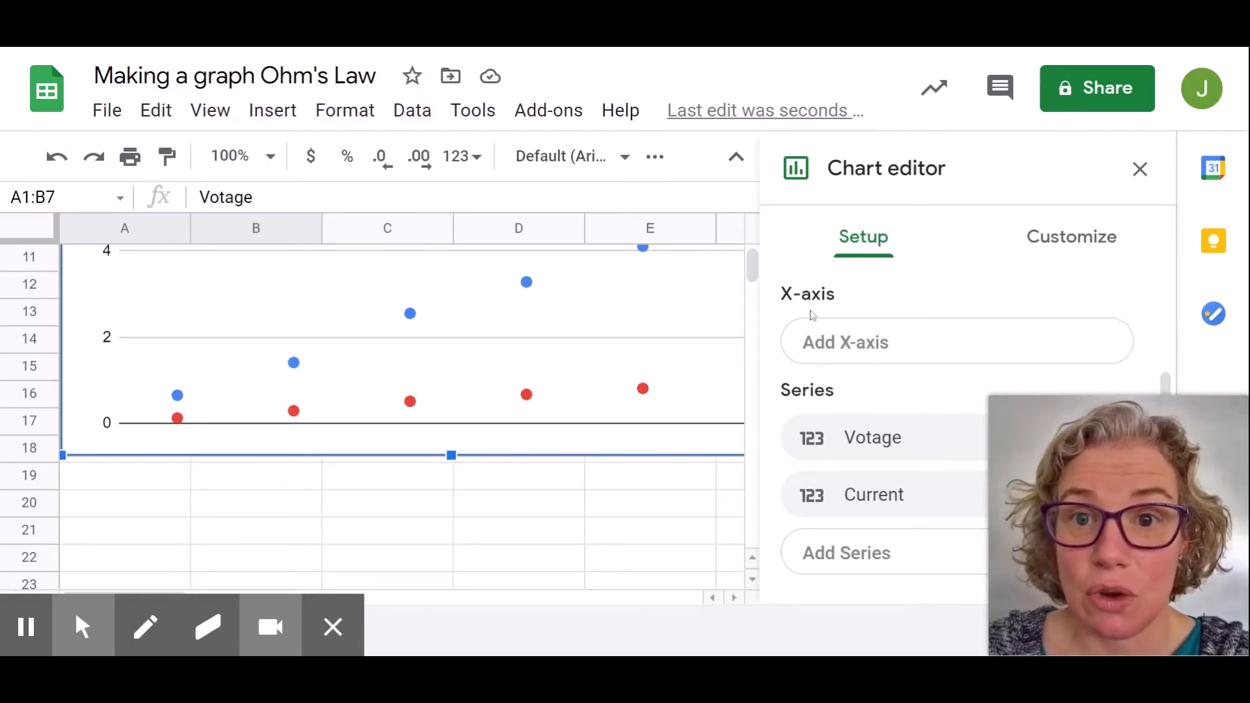
click(815, 341)
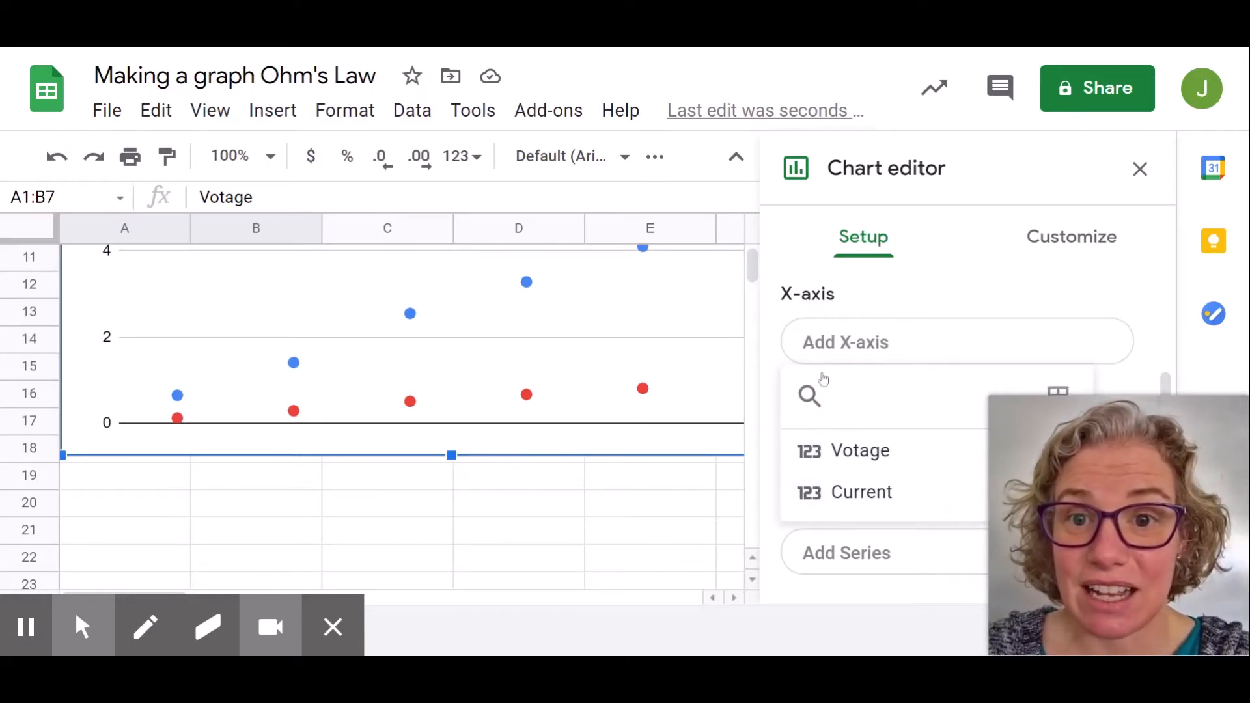
click(845, 457)
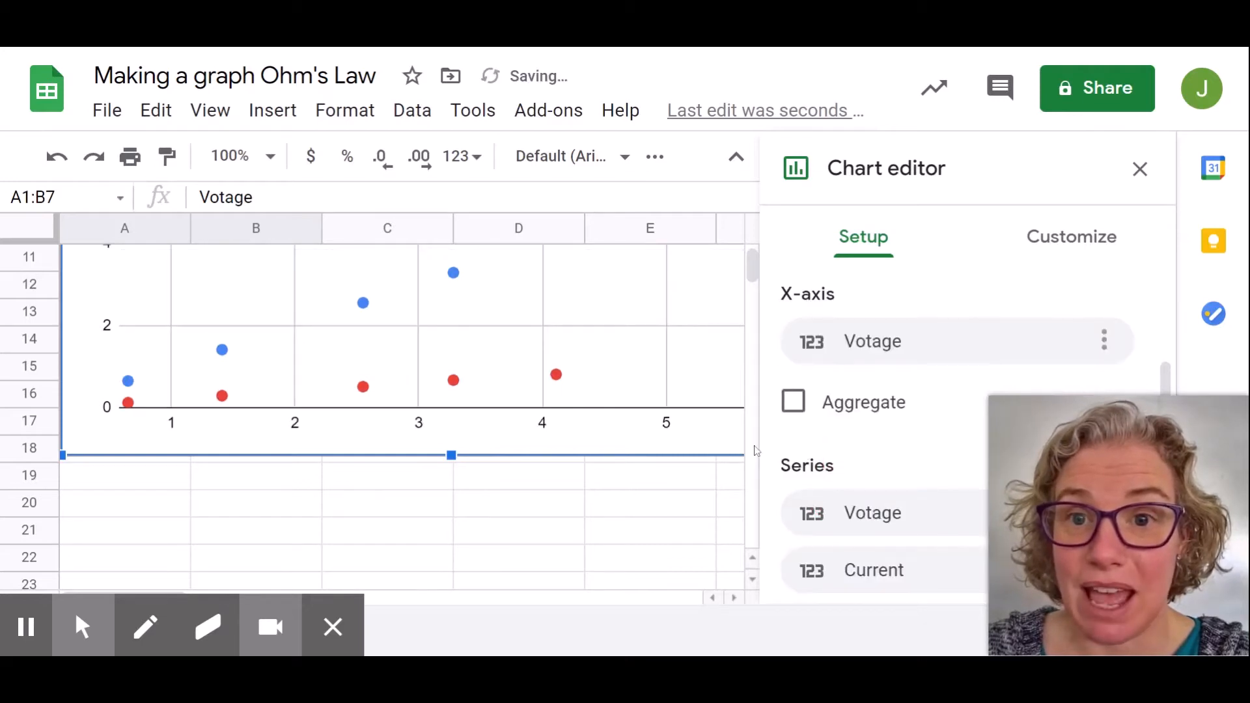
Step: Remove Votage from the chart's series, keeping only Current
scroll(809, 507, down, 3)
click(1103, 299)
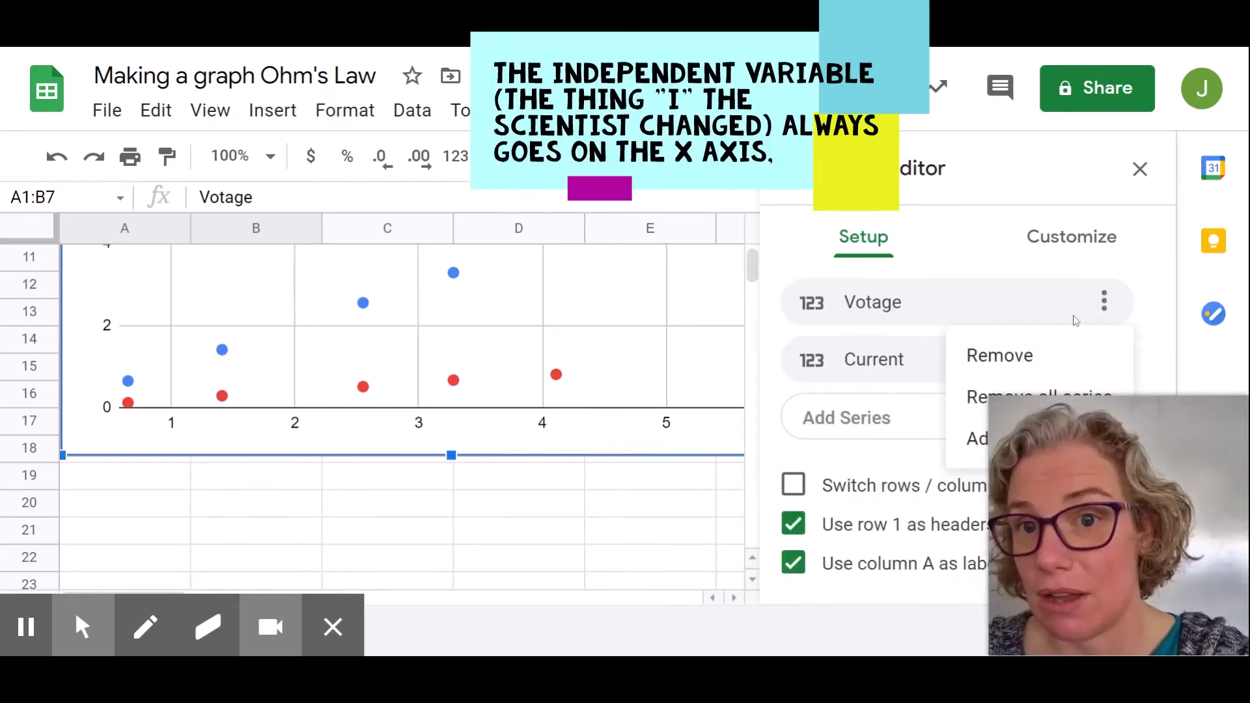
click(1019, 354)
scroll(402, 477, up, 2)
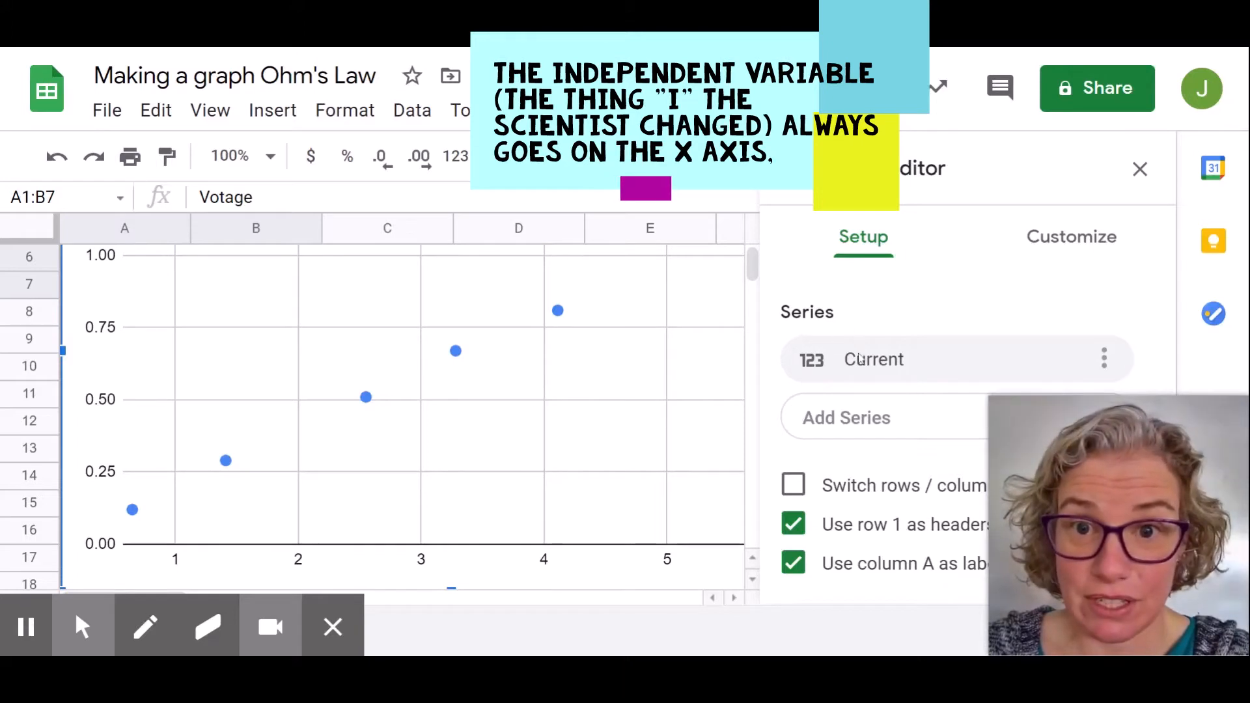
scroll(854, 357, up, 3)
scroll(843, 352, up, 1)
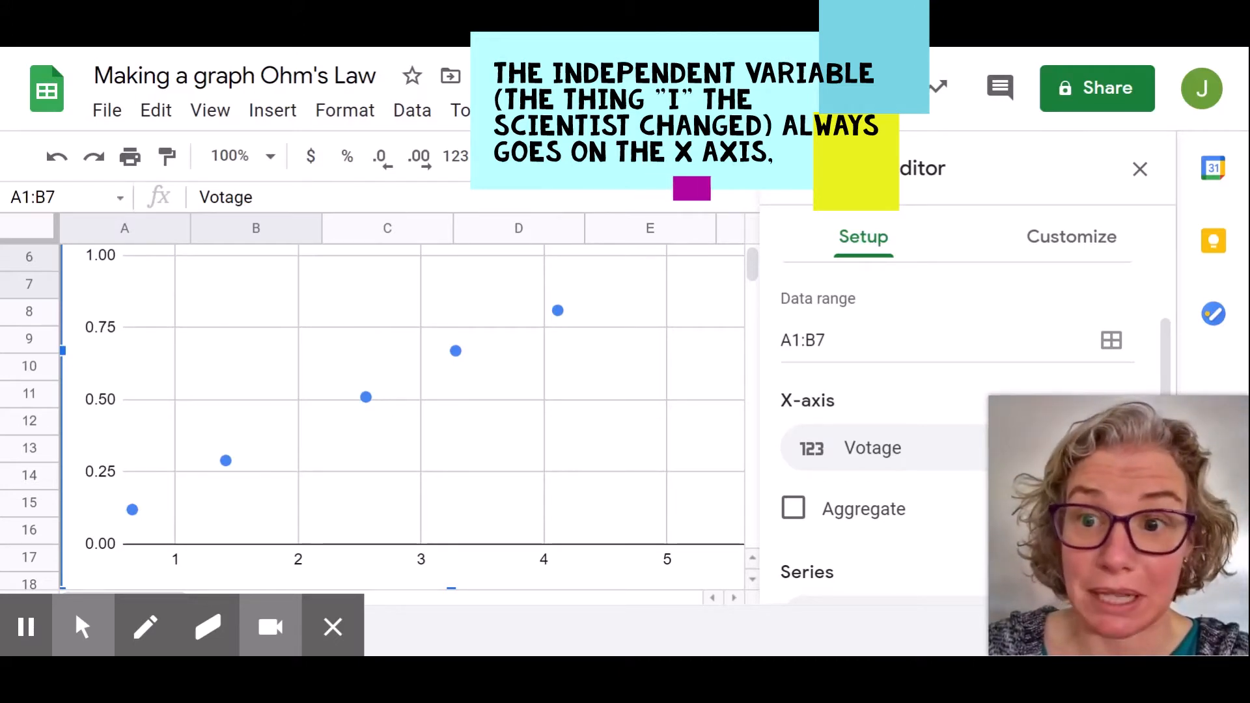
Step: Replace the chart title with "The relationship between Voltage and Current"
scroll(254, 485, up, 2)
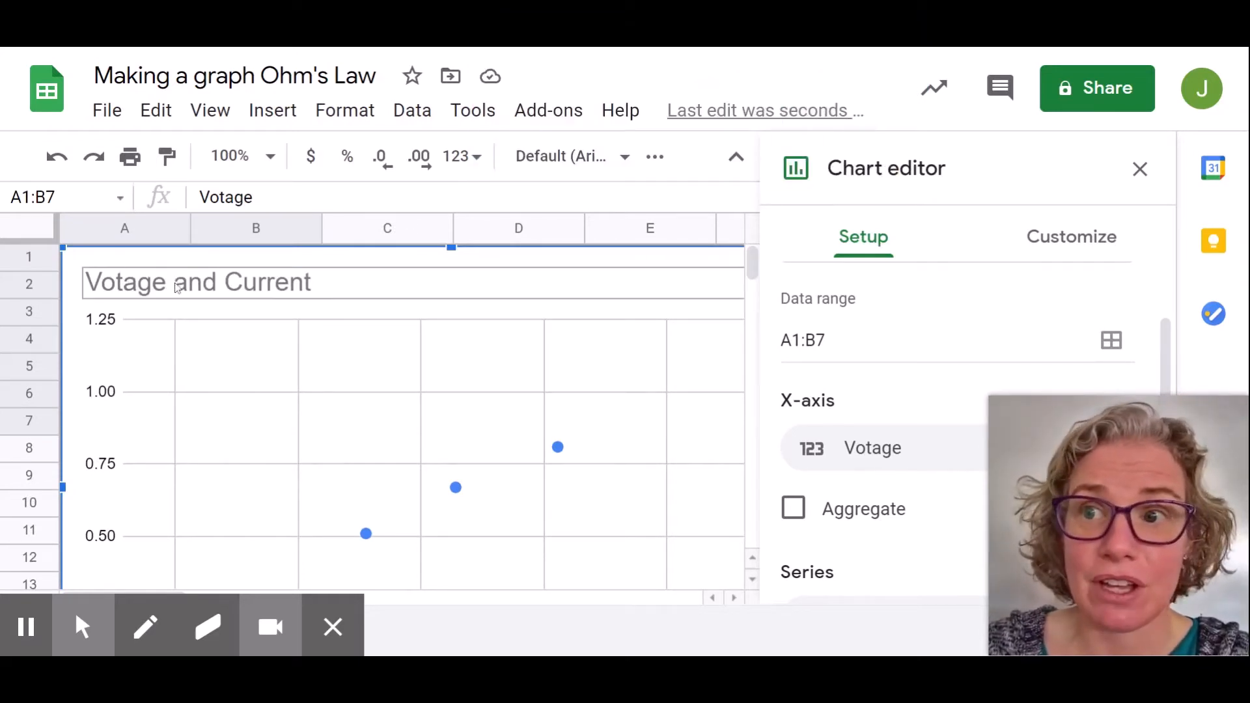
click(177, 287)
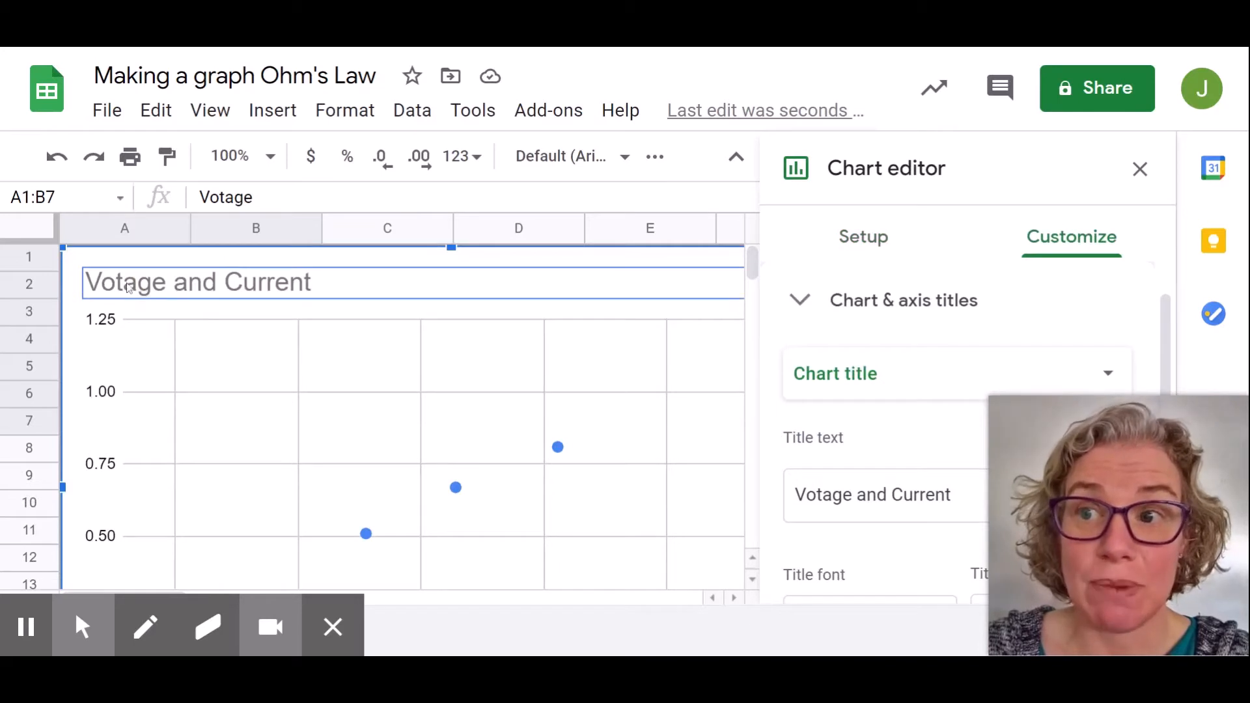
double_click(128, 289)
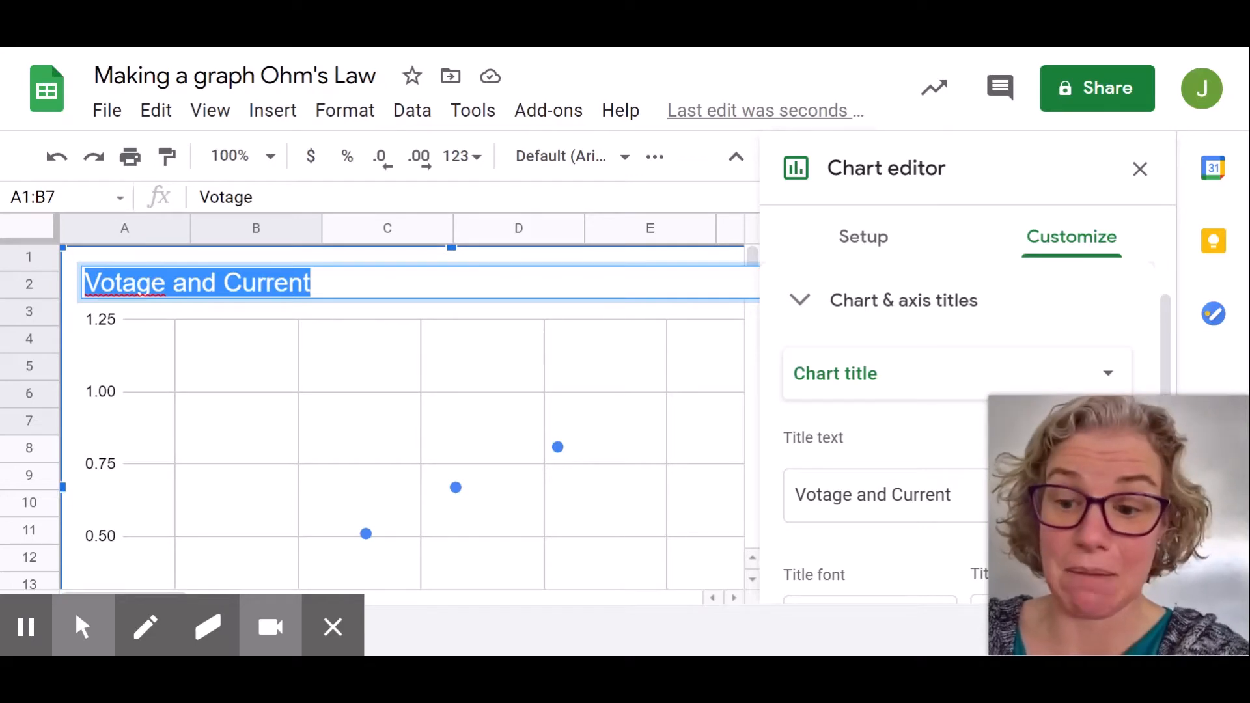
text(The relati)
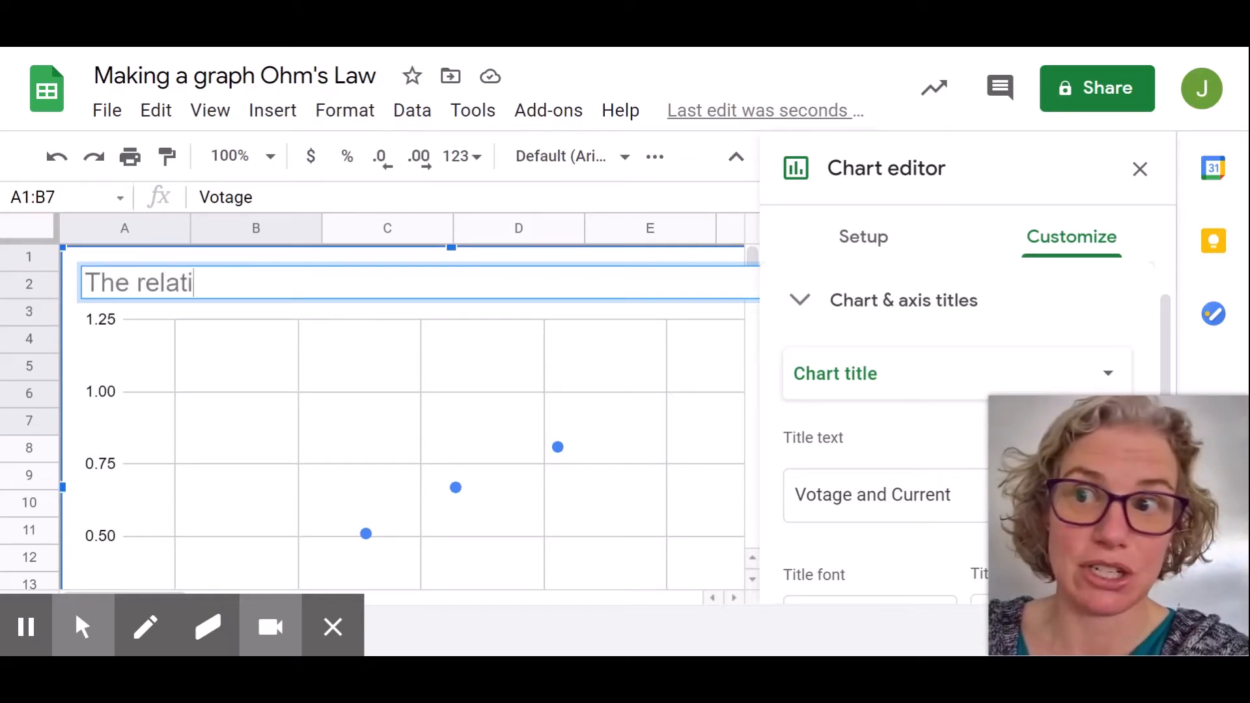
text(onshi)
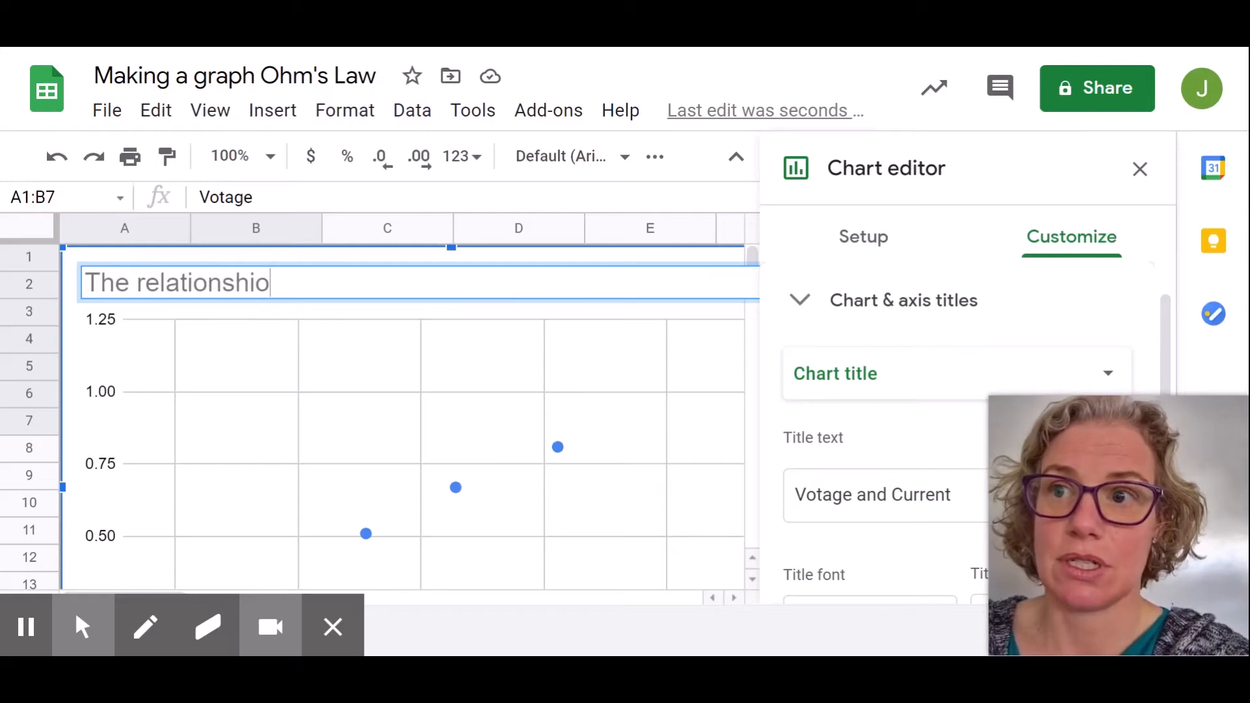
text(p bet)
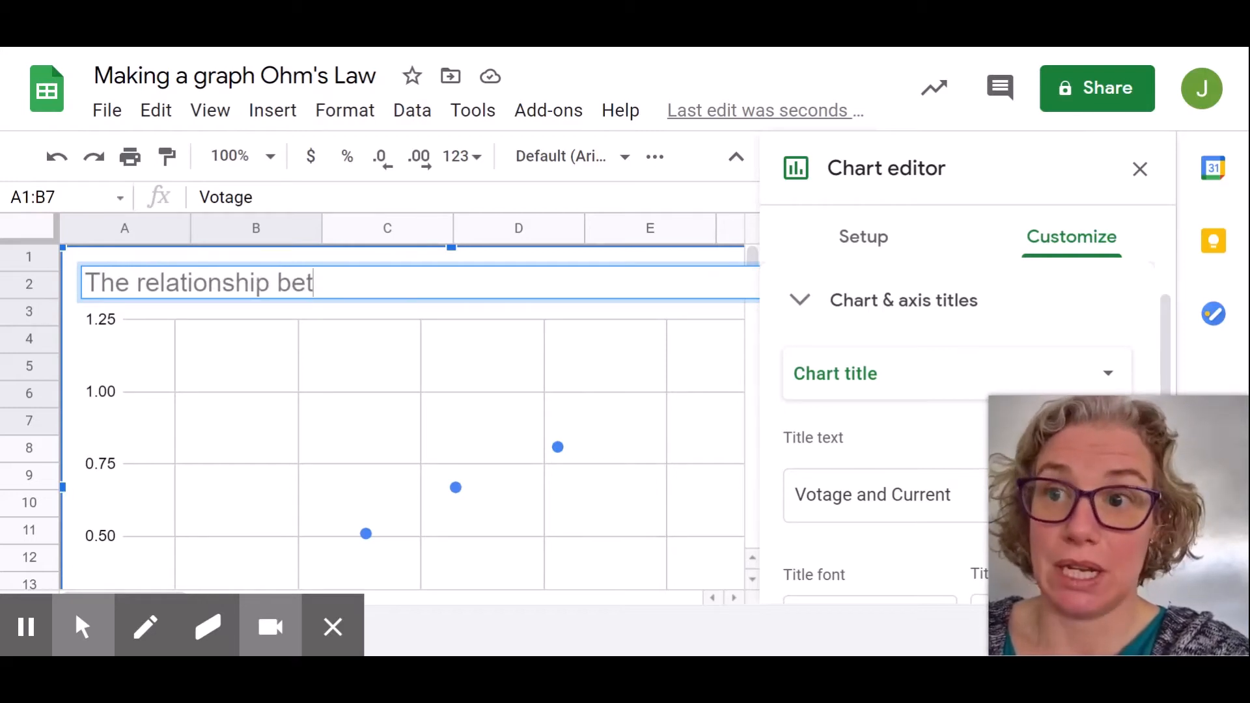
text(ween Vo)
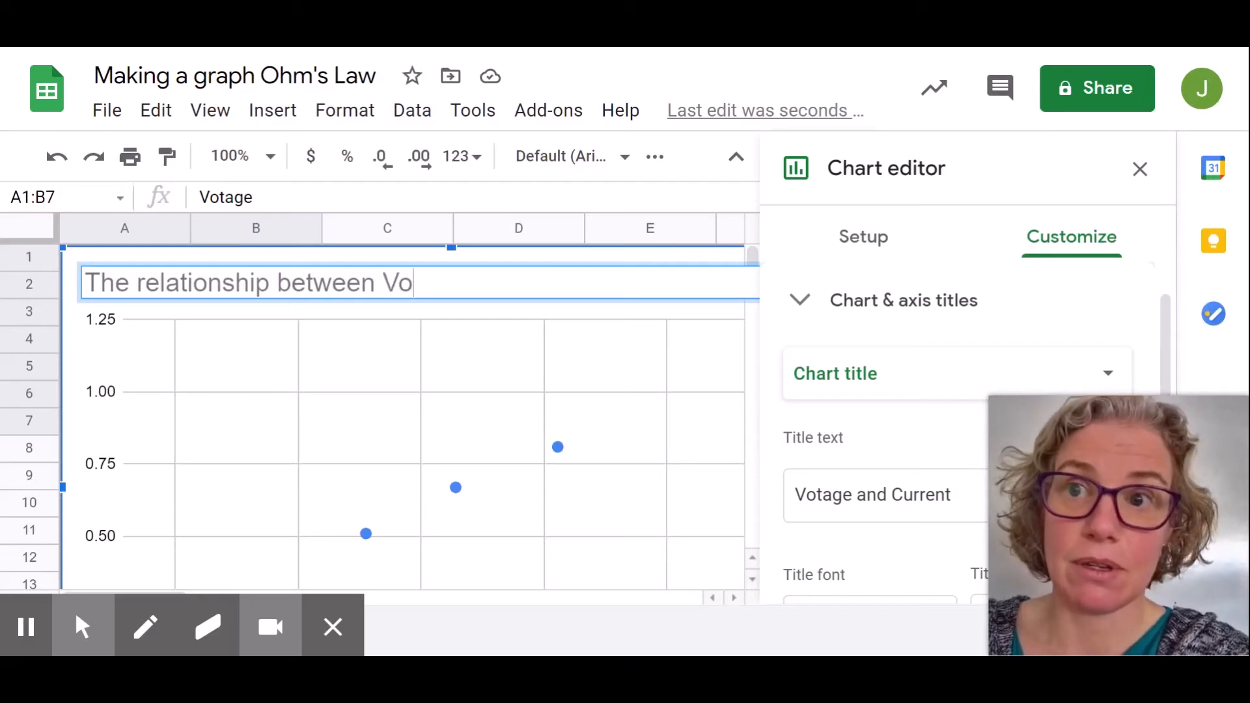
text(lta)
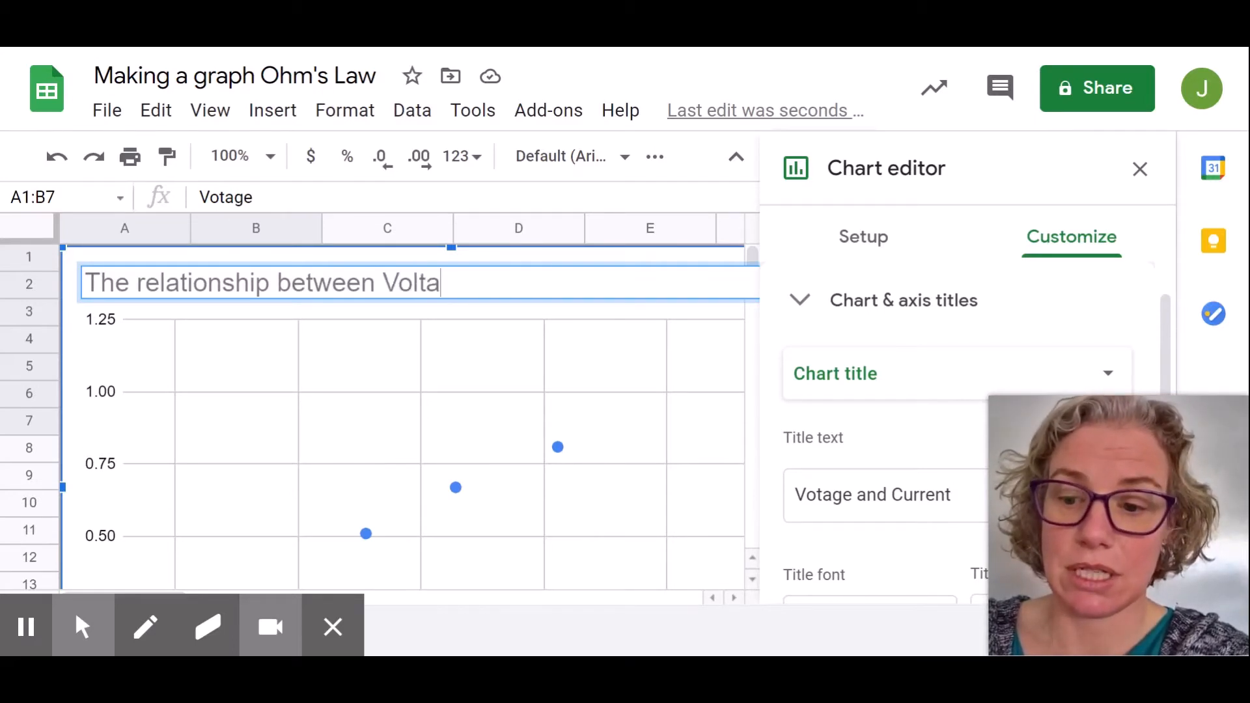
text(ge and Cur)
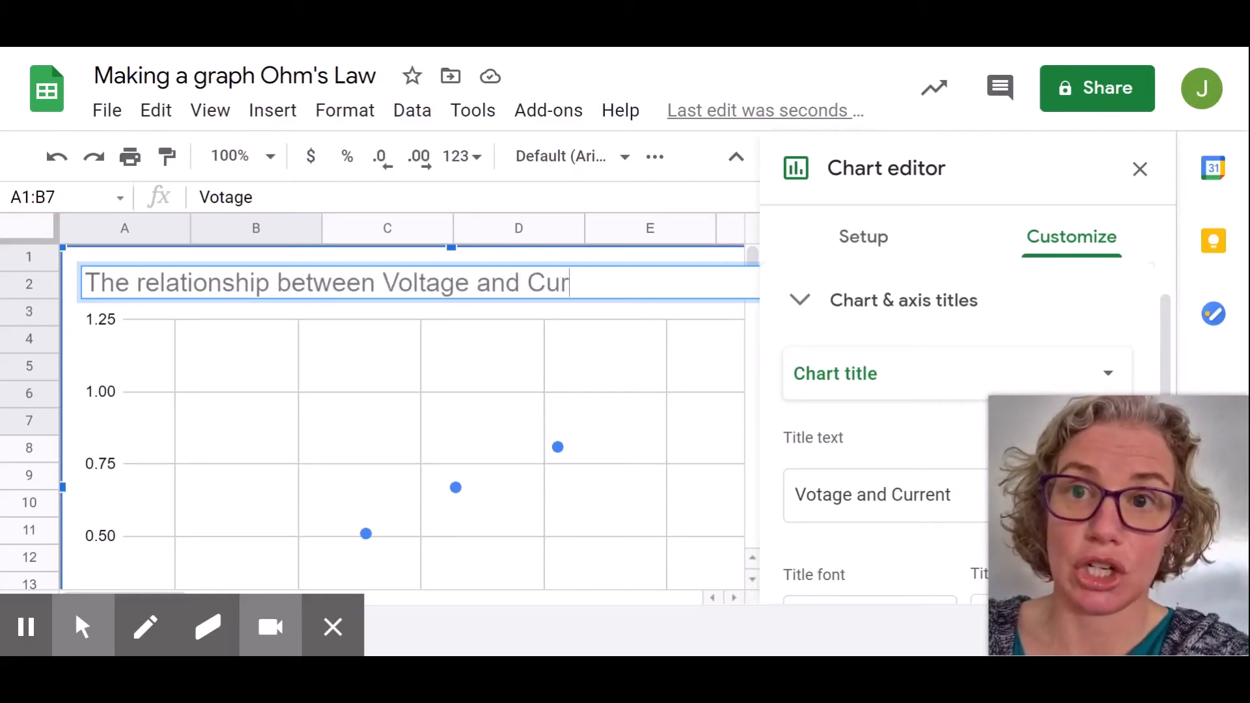
text(rent)
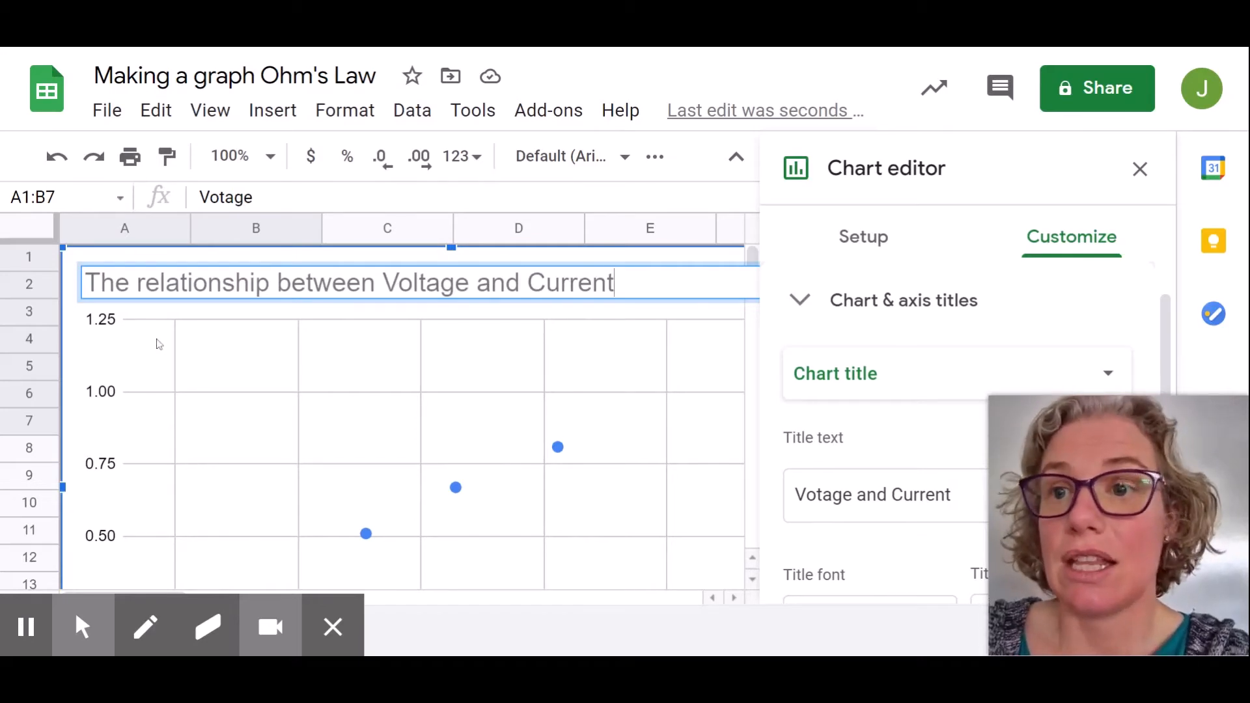
click(108, 391)
Step: Set the chart's horizontal axis title to "Voltage (volts)"
scroll(247, 400, down, 3)
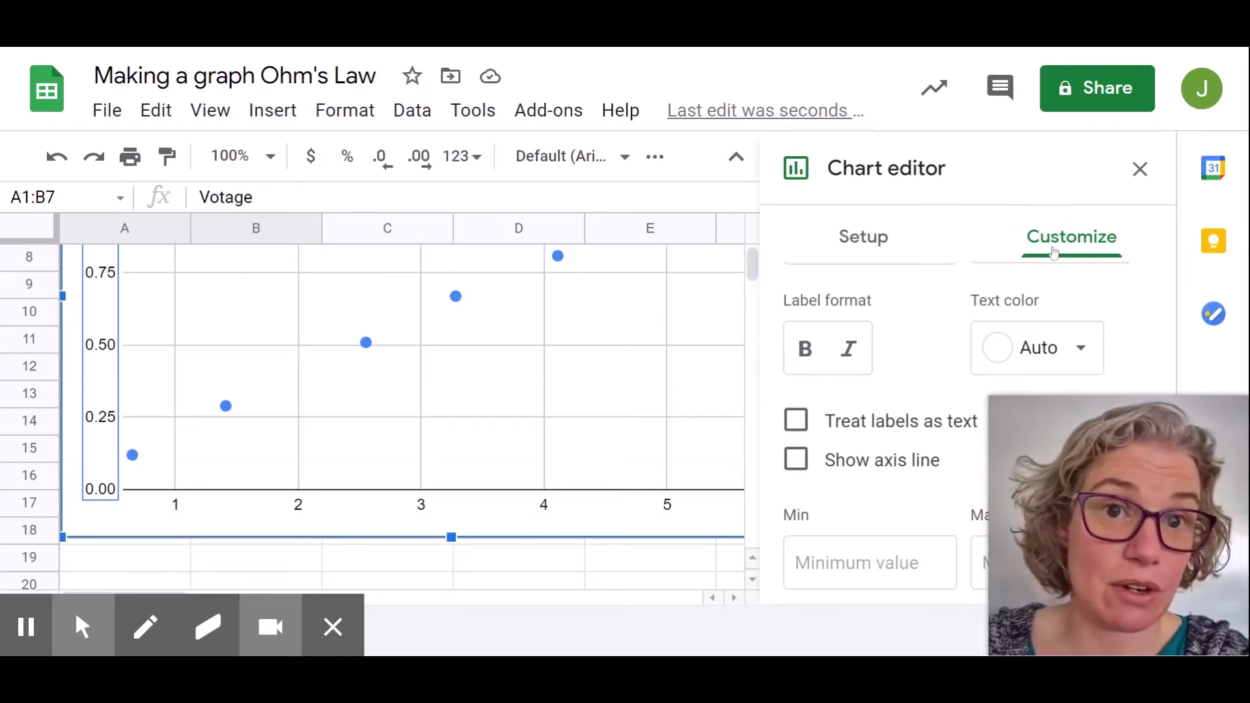
scroll(908, 383, down, 1)
scroll(855, 387, up, 5)
click(853, 392)
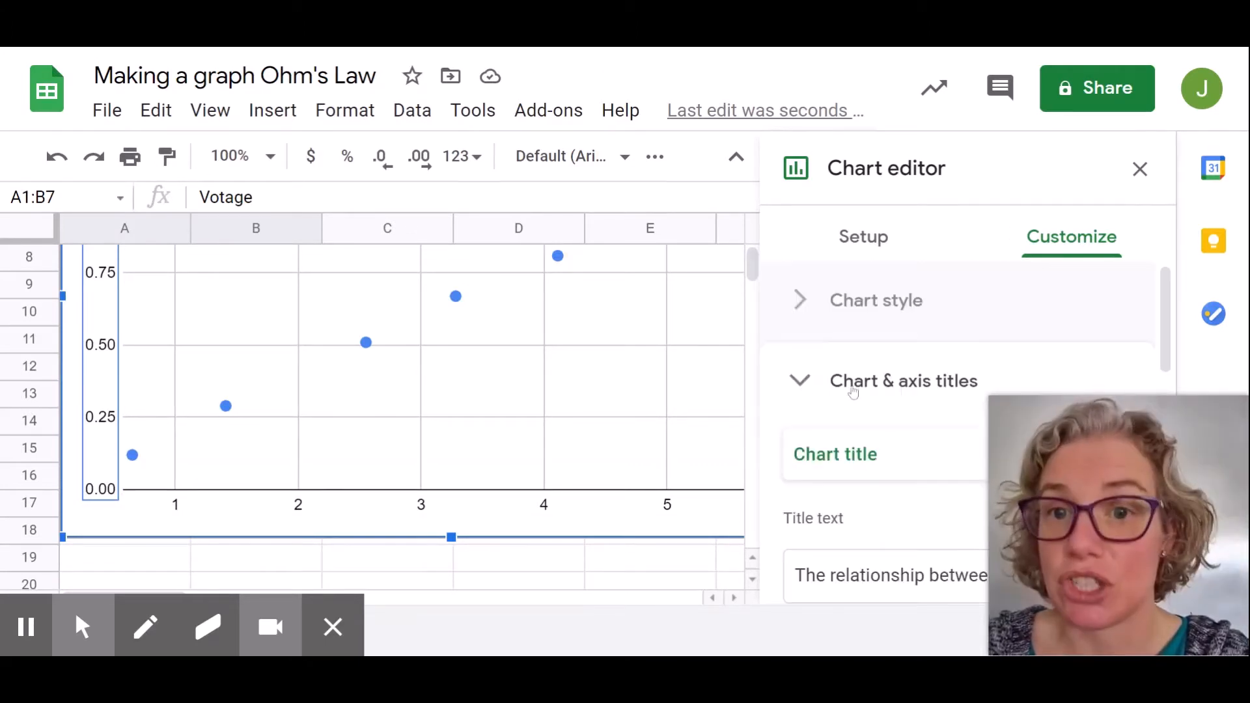
scroll(853, 393, down, 4)
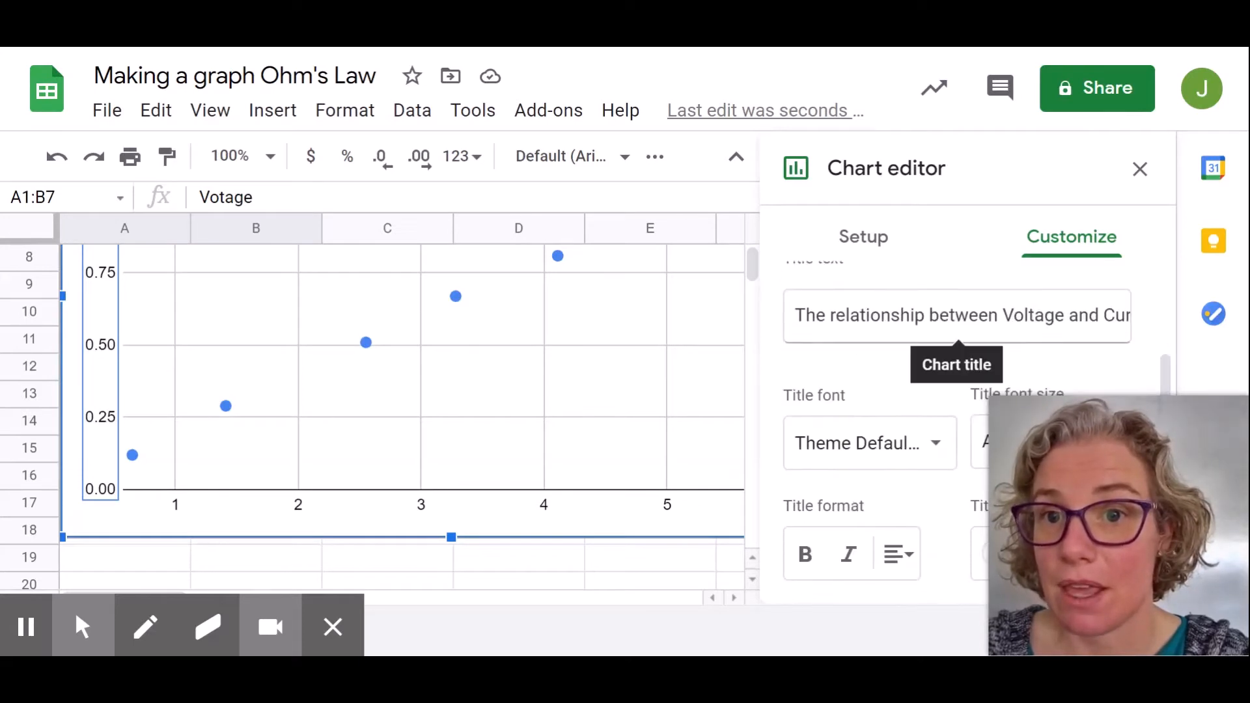
scroll(845, 345, down, 3)
scroll(845, 345, up, 4)
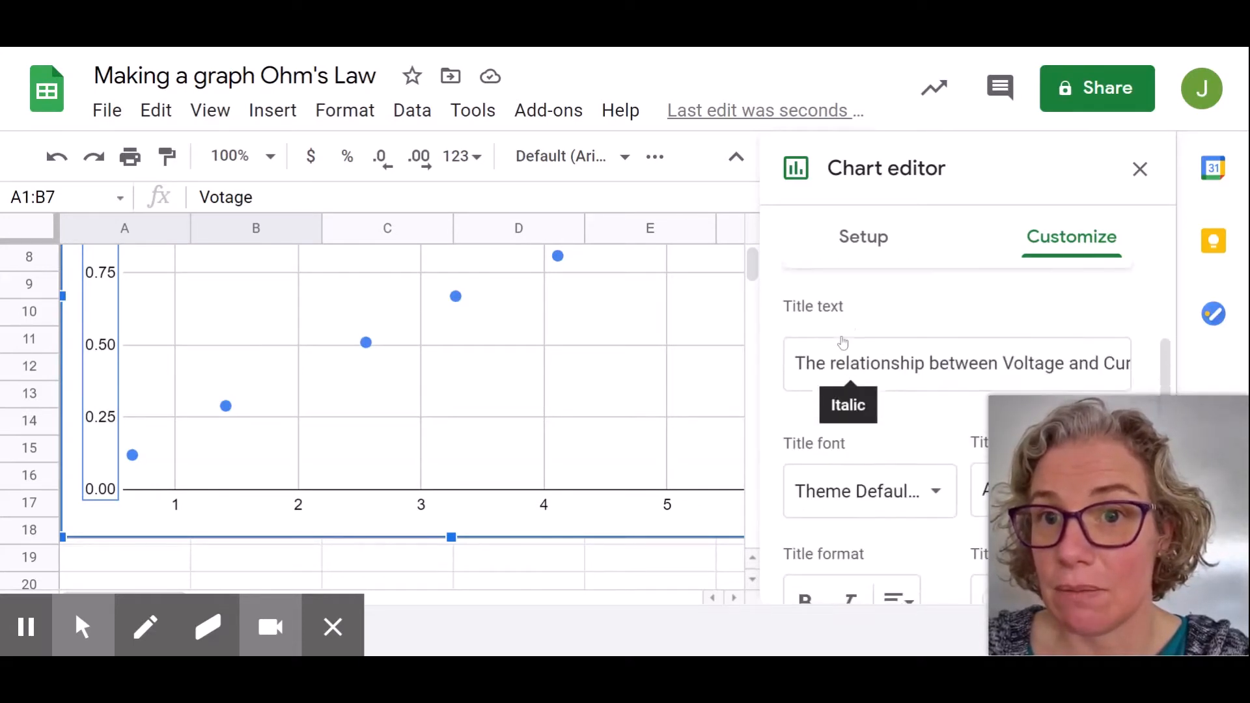
scroll(846, 341, up, 2)
click(878, 393)
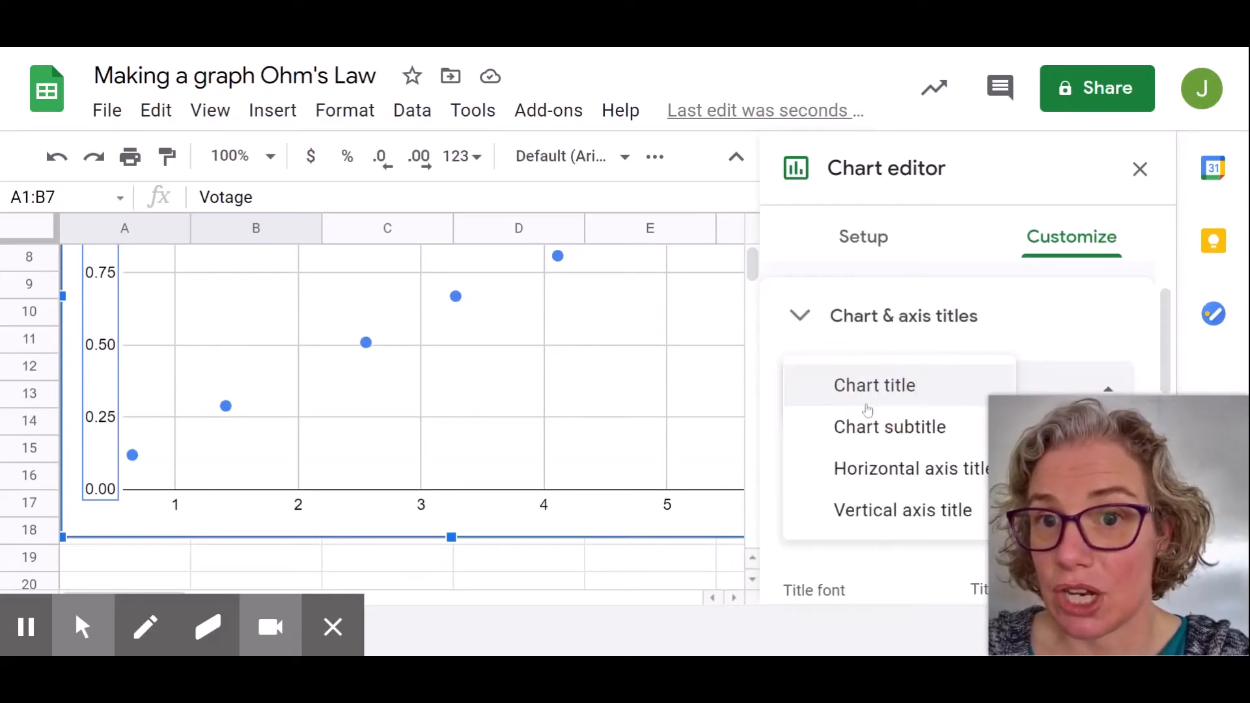
click(877, 470)
click(858, 502)
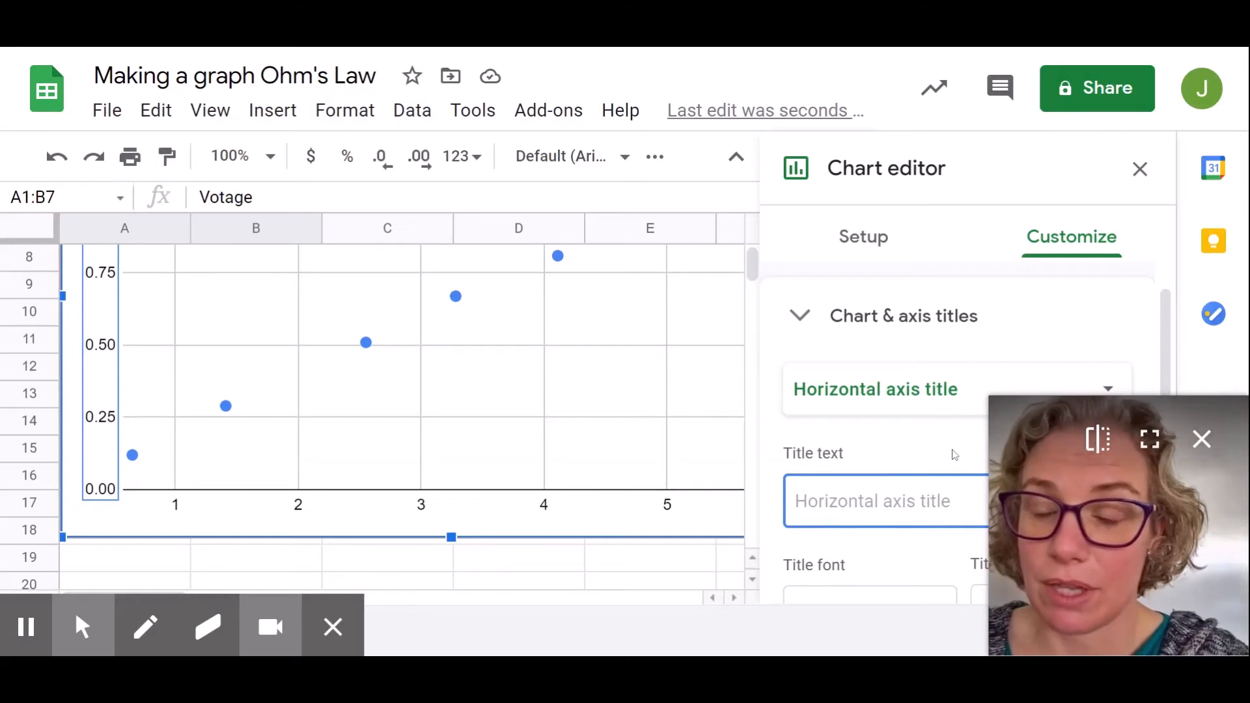
text(Voltage)
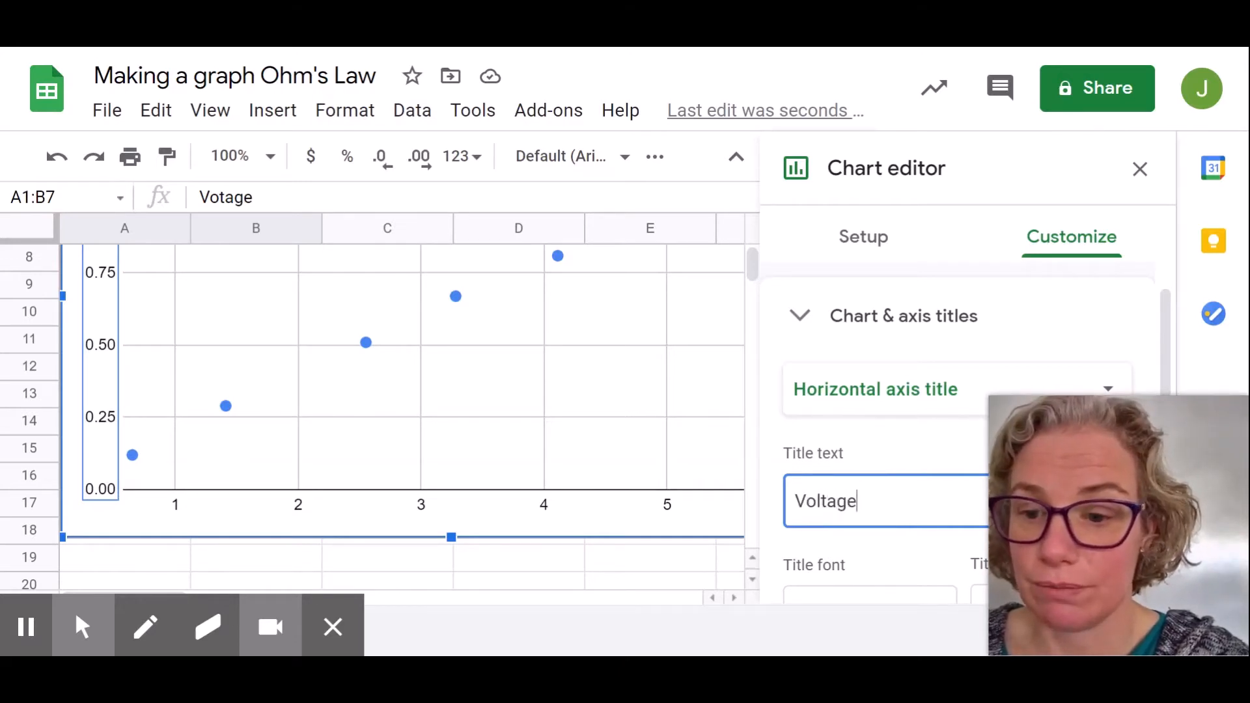
text( (volts))
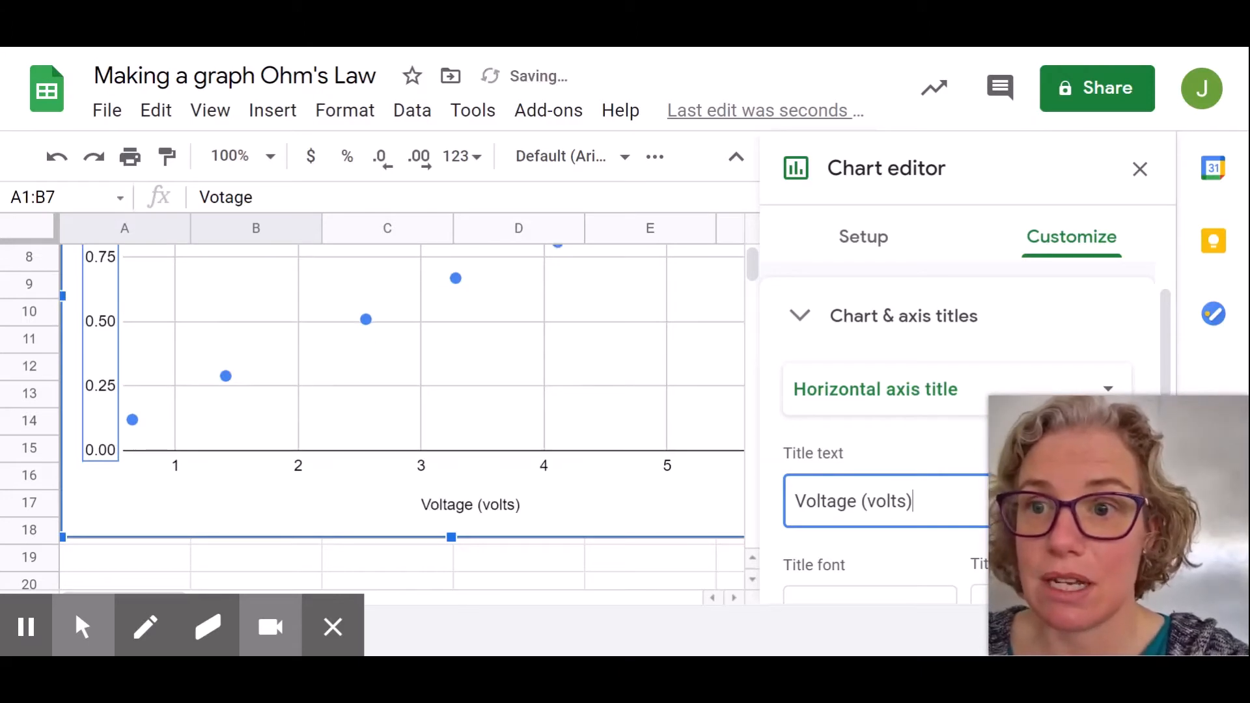
Step: Set the chart's vertical axis title to "Current (Amps)"
click(885, 418)
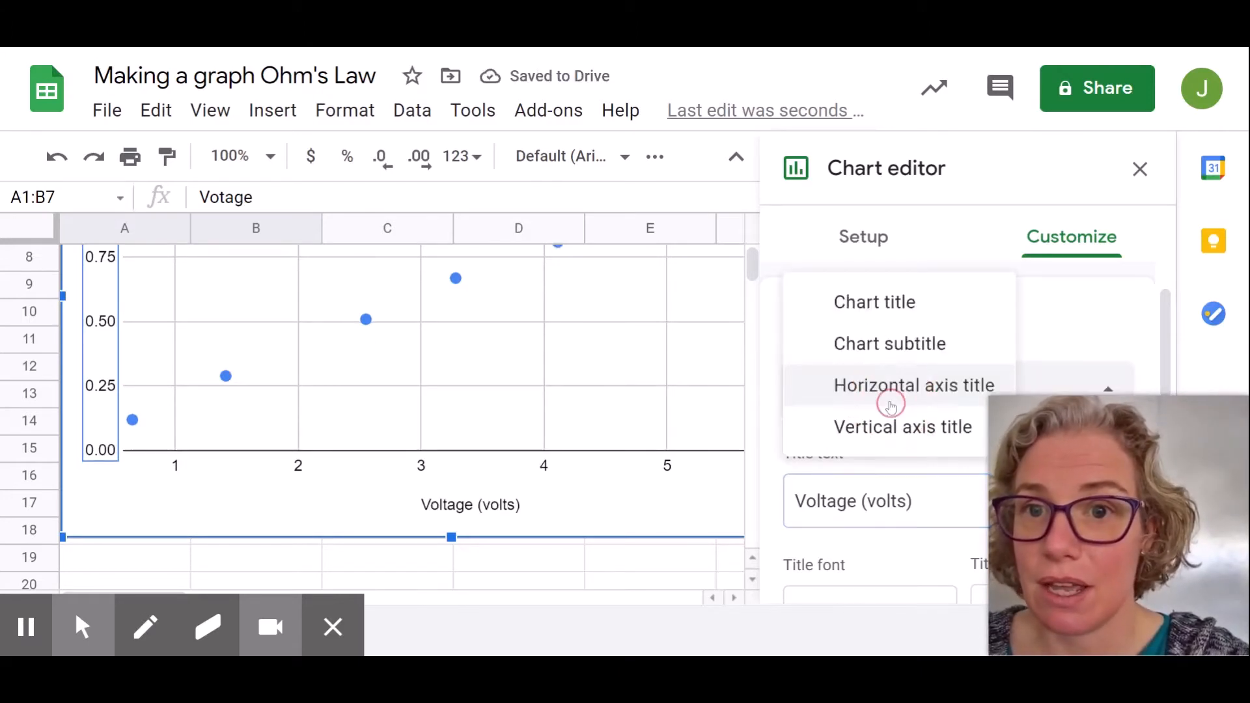
click(859, 429)
click(885, 500)
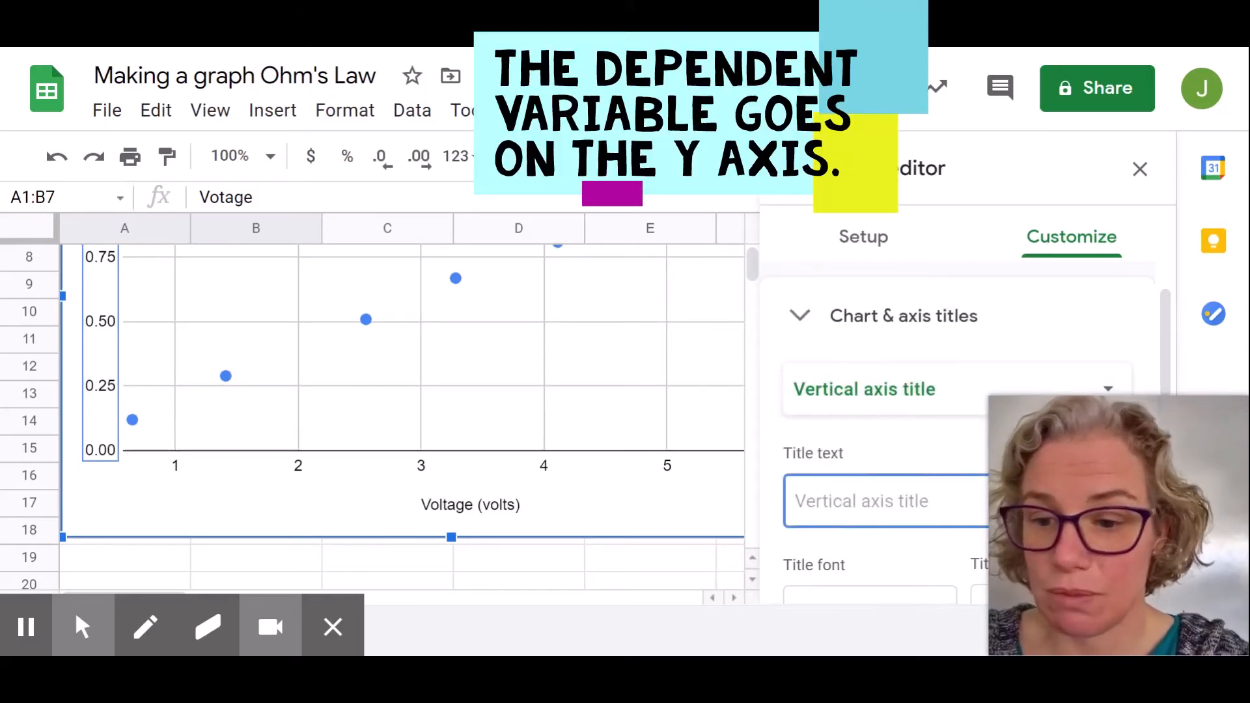
text(Amps)
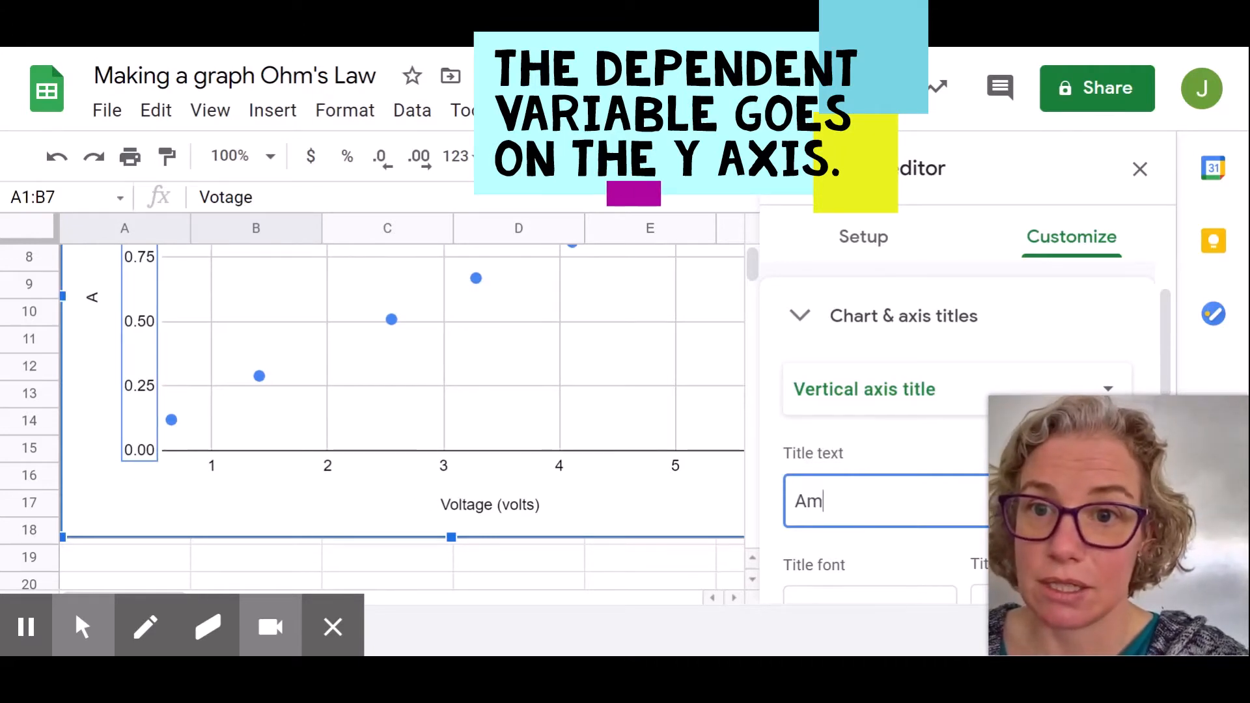
key(BackSpace)
key(BackSpace)
key(BackSpace)
key(BackSpace)
text(Cu)
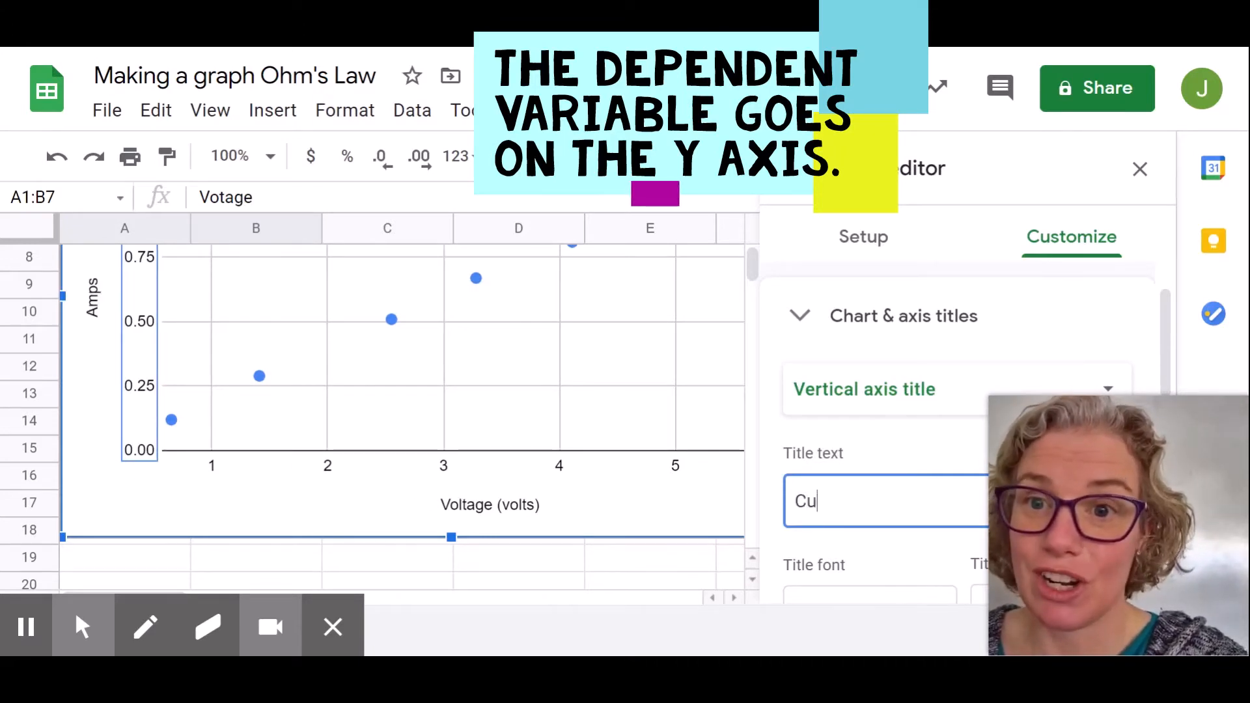
text(rrent (A)
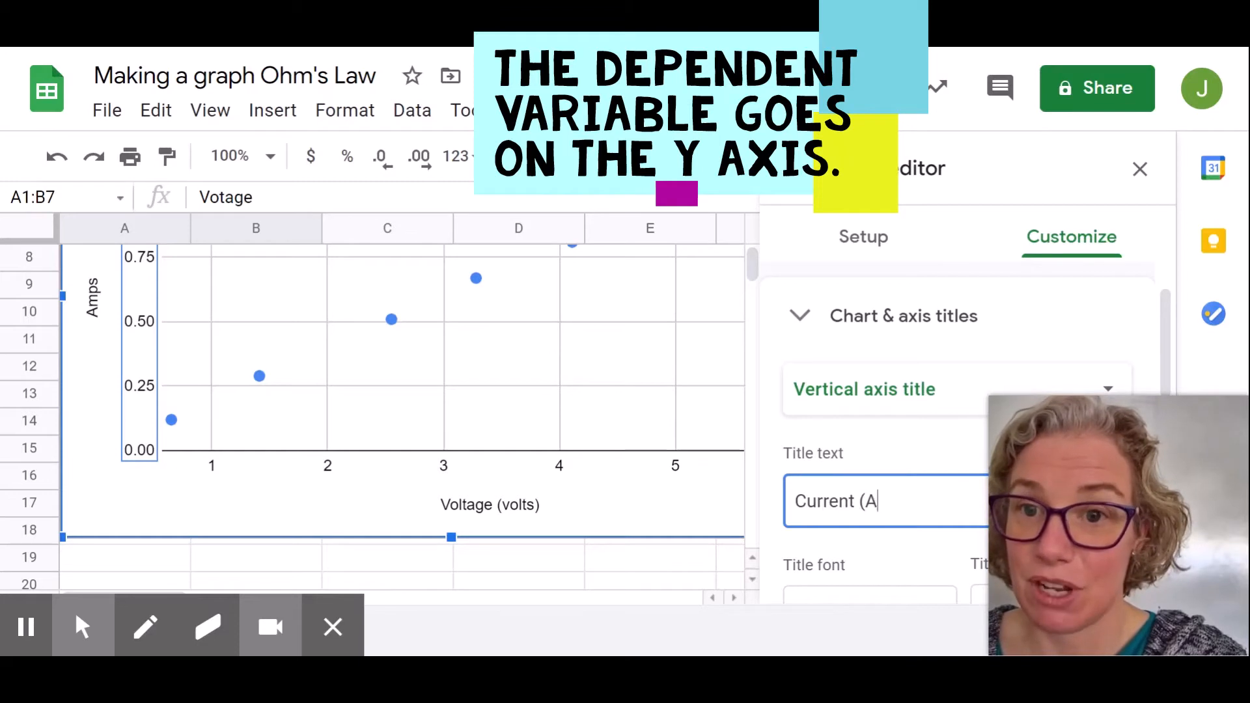
text(mps))
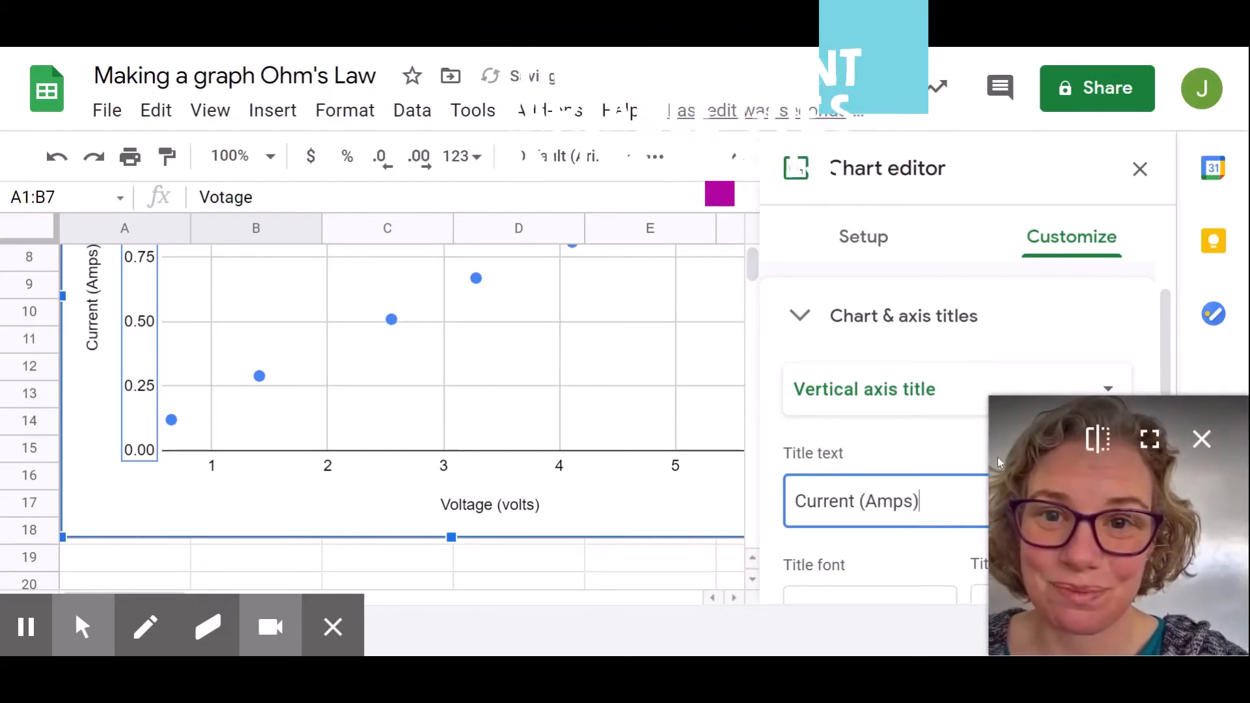
click(664, 505)
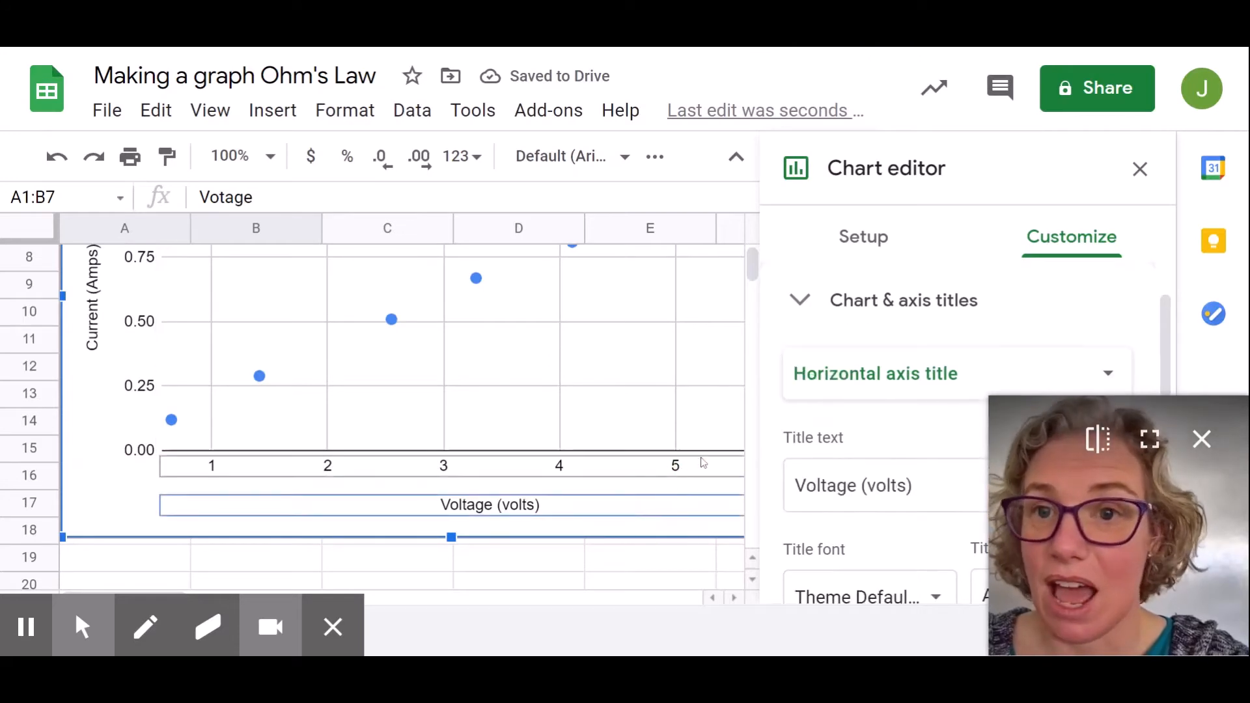
Step: Close the chart editor and examine the chart's axis labels, title and plotted data points
click(1140, 168)
scroll(647, 430, down, 1)
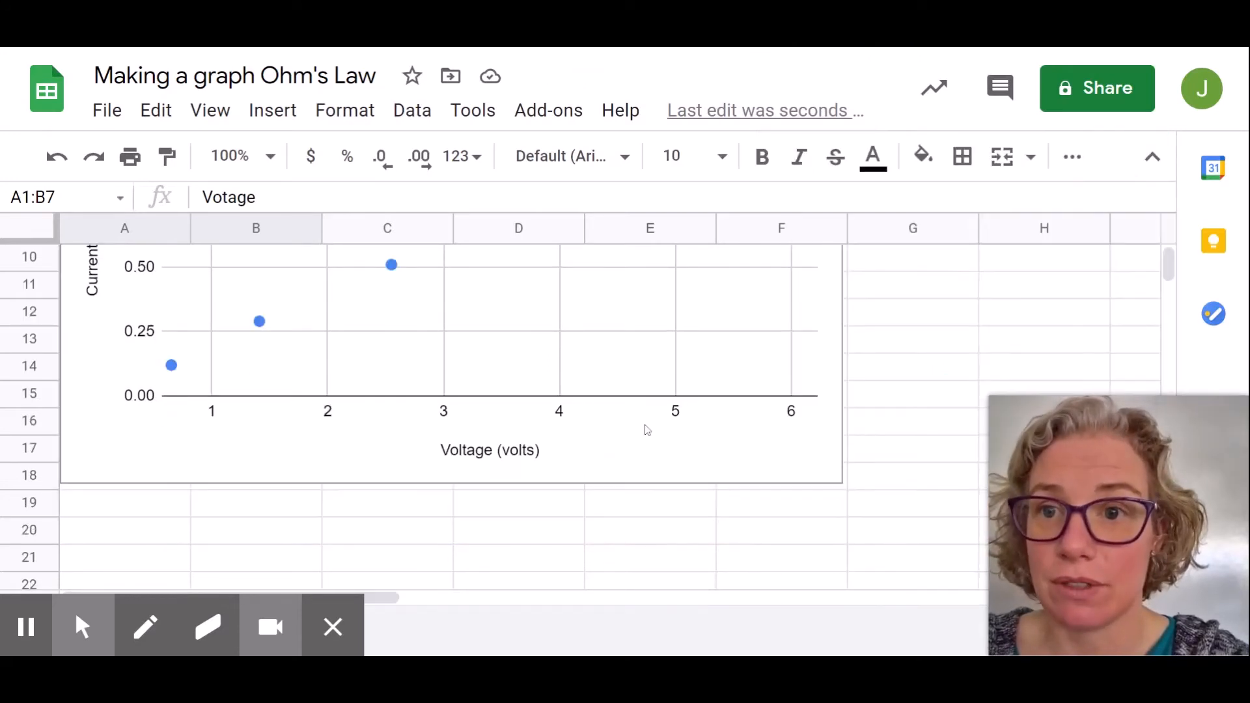
scroll(872, 409, down, 3)
scroll(869, 420, up, 6)
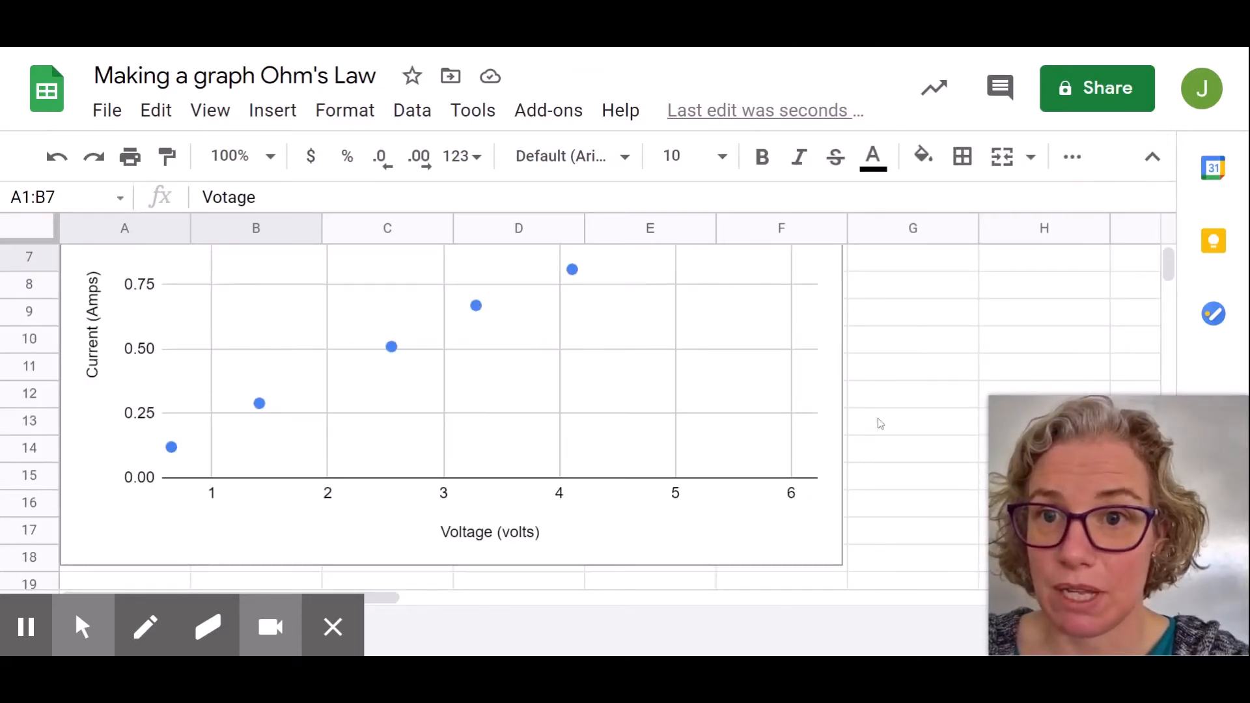
scroll(820, 426, down, 1)
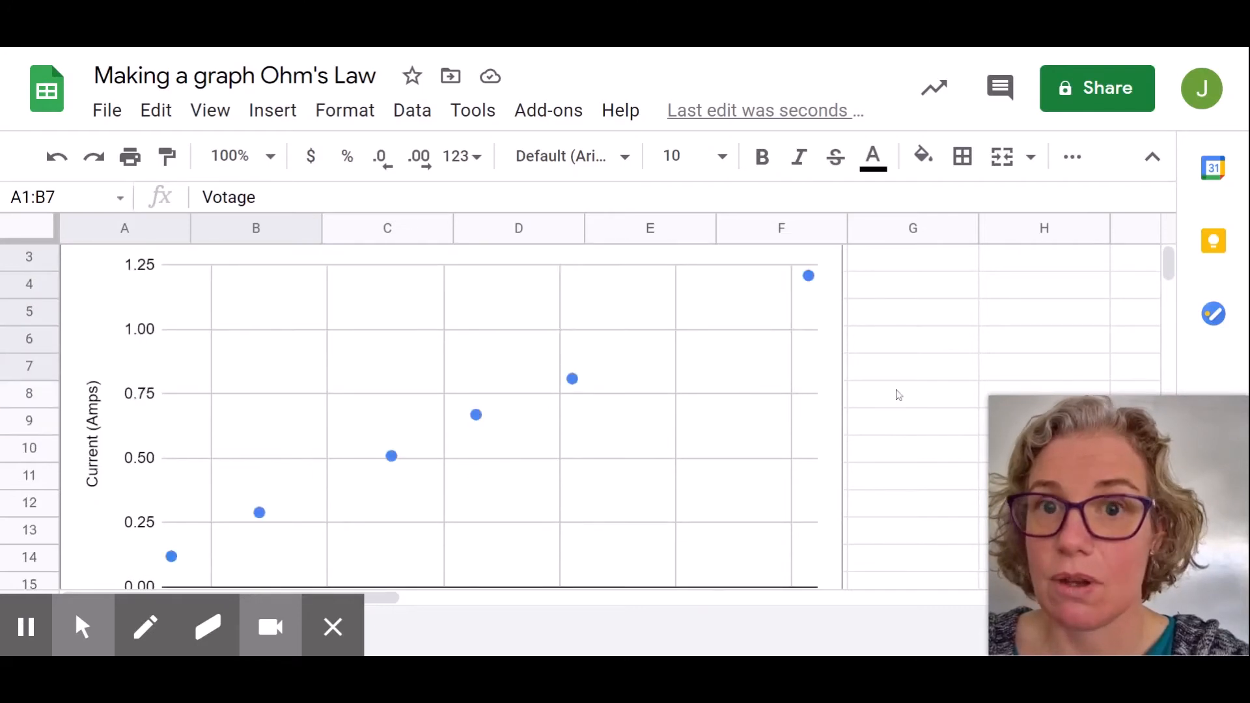
scroll(569, 434, up, 1)
click(565, 434)
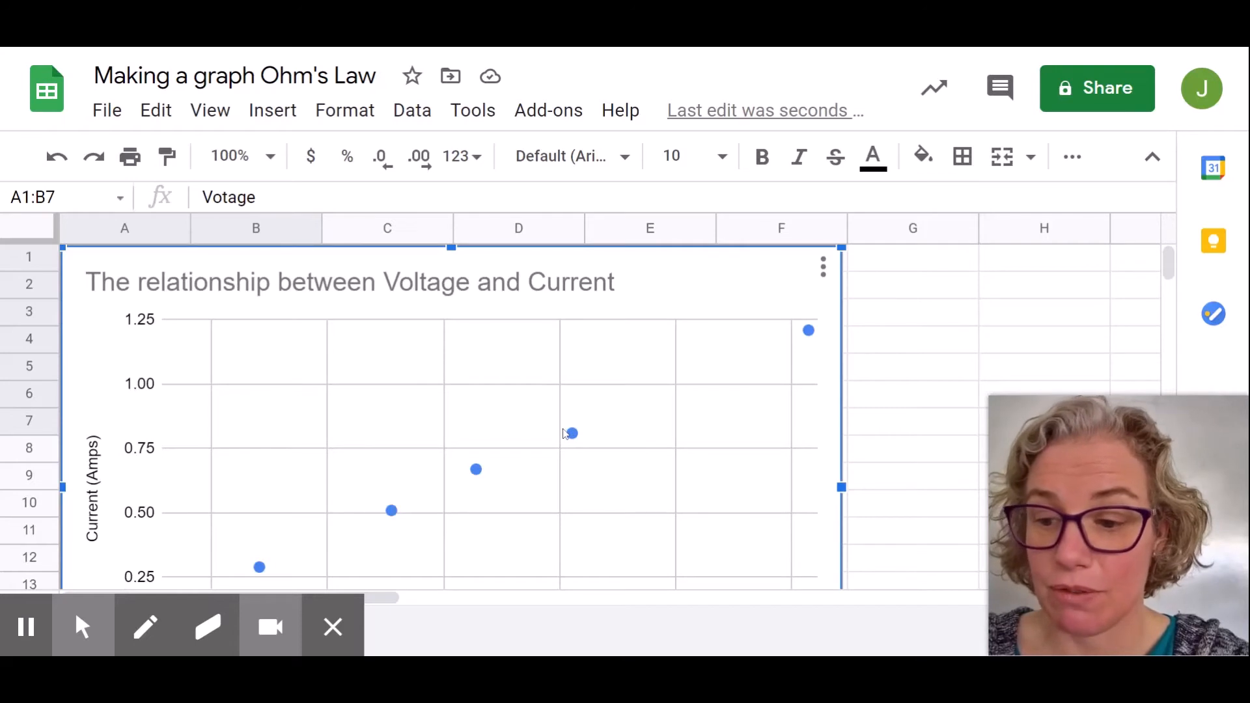
mouse_move(573, 435)
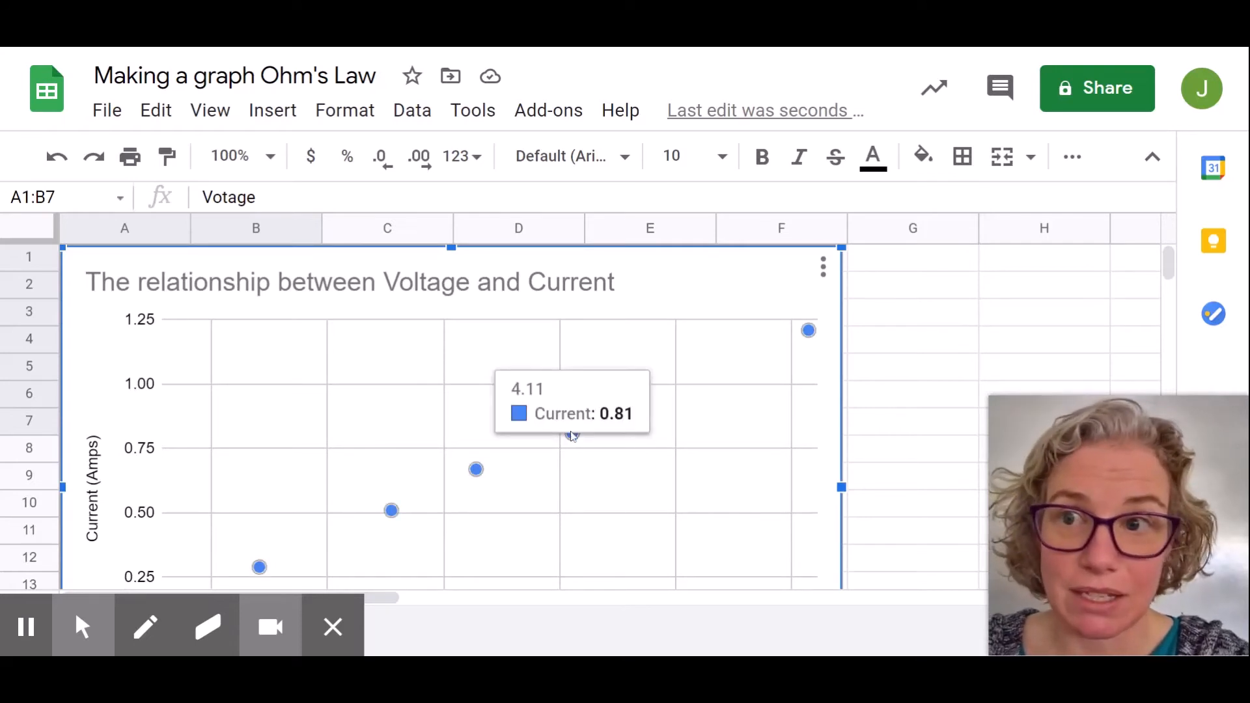
Step: Capitalize "Relationship" in the chart title so it reads "The Relationship between Voltage and Current"
click(154, 280)
click(151, 280)
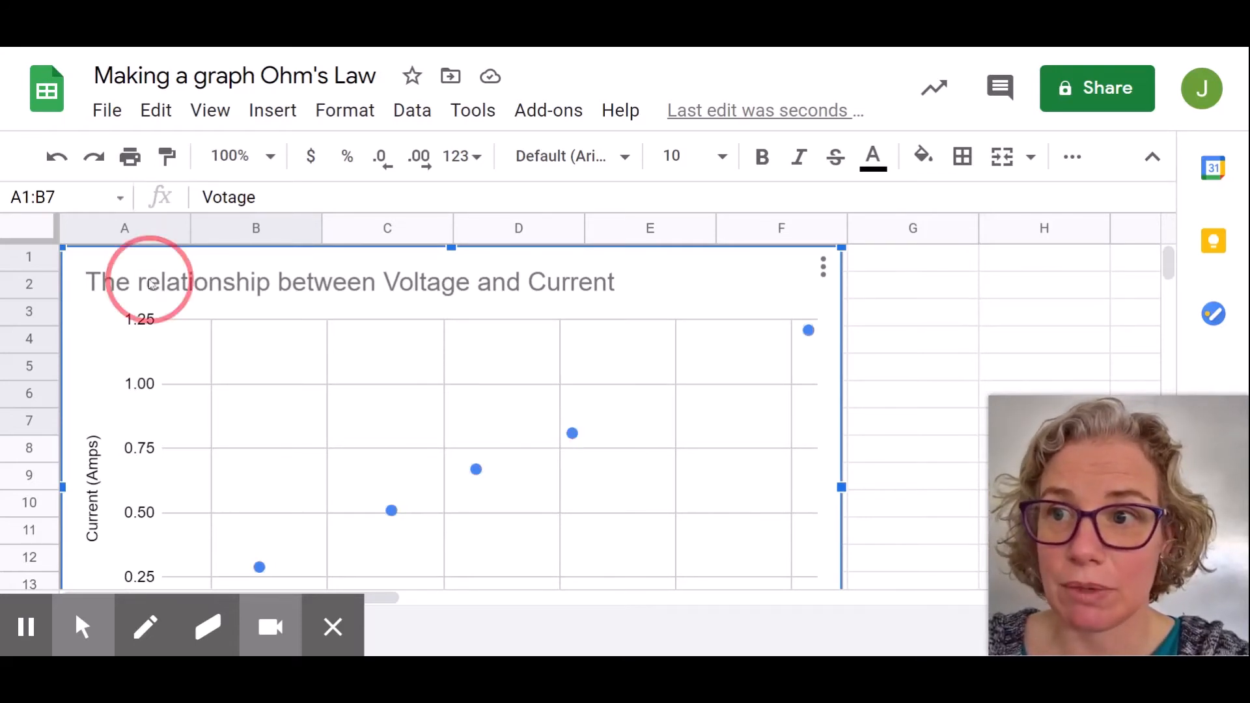
double_click(141, 282)
double_click(141, 281)
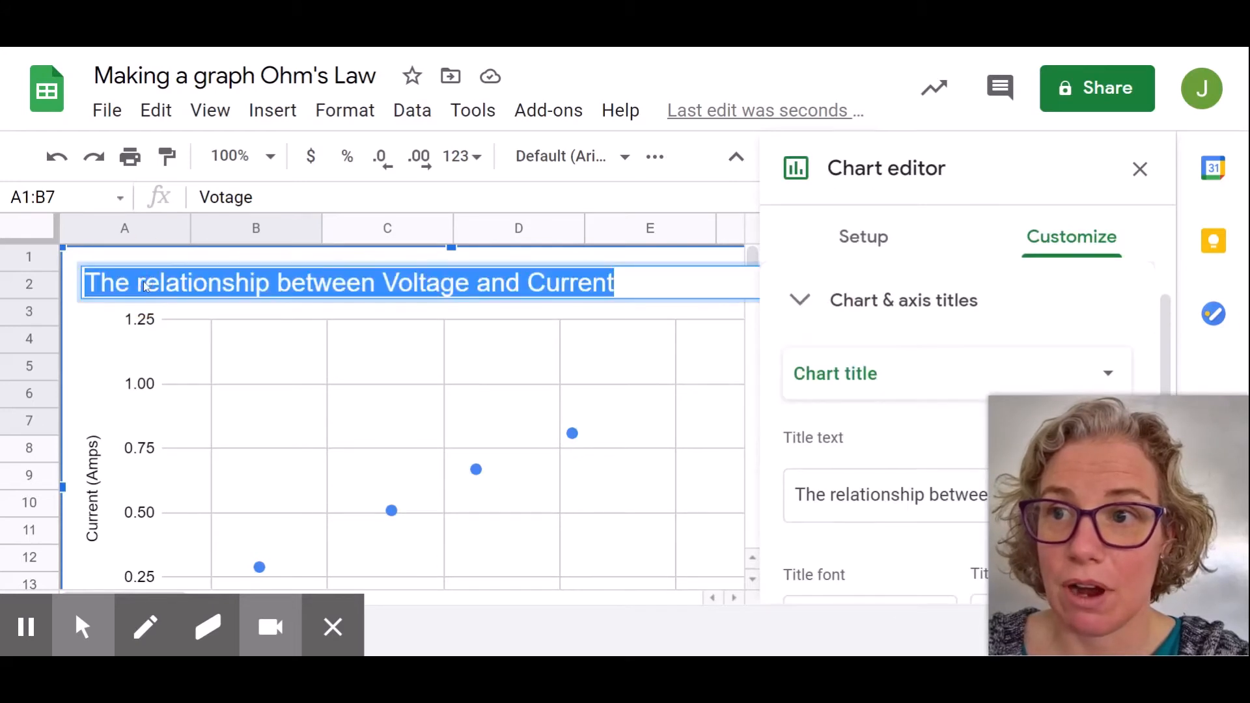
click(145, 285)
click(140, 281)
click(145, 282)
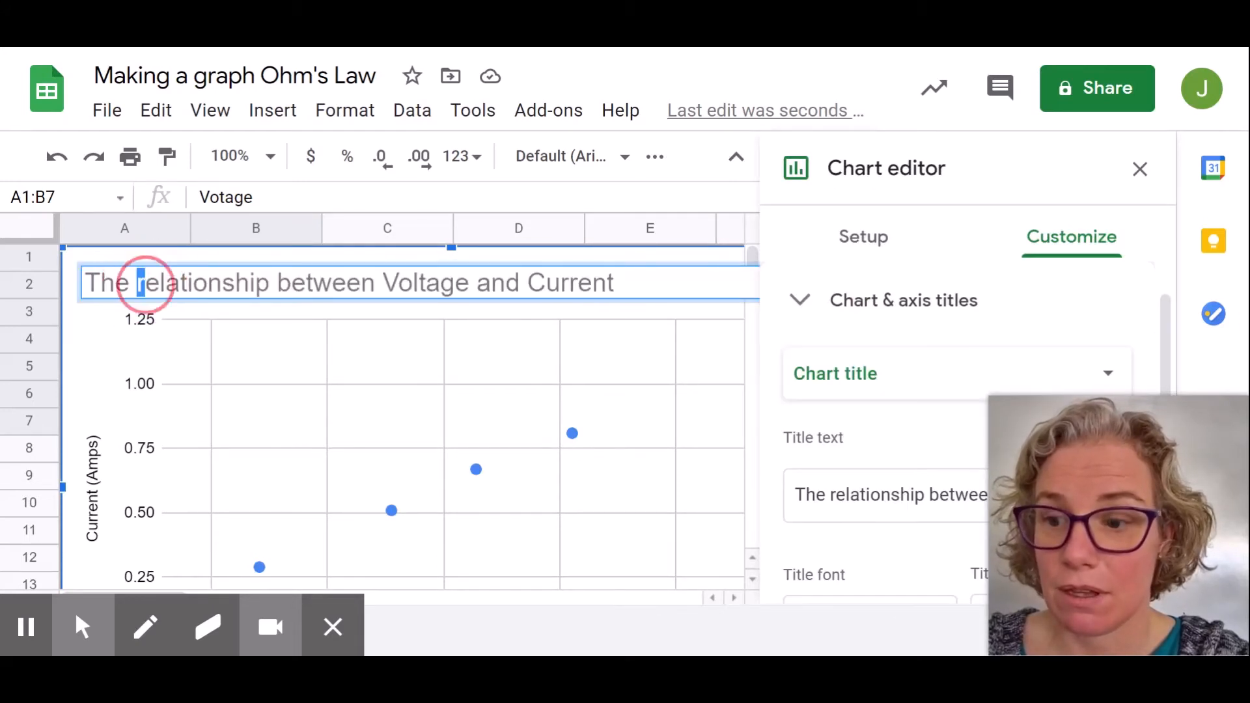
key(BackSpace)
text(R)
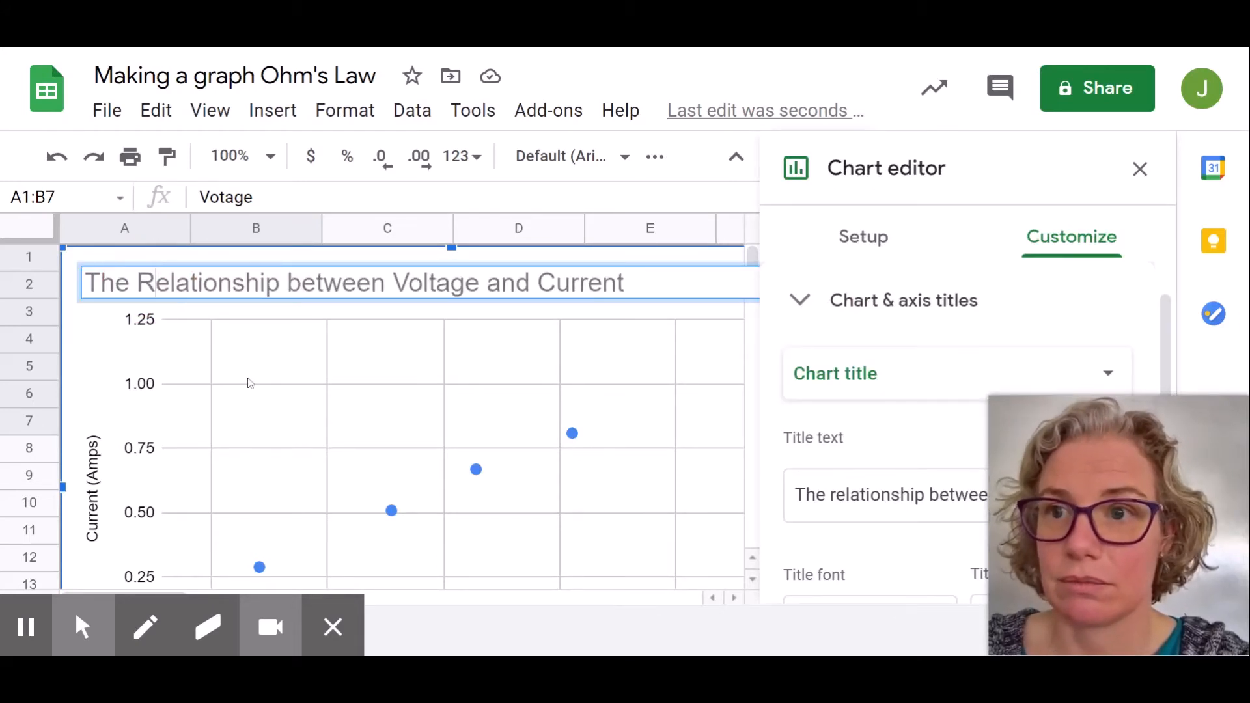
click(320, 383)
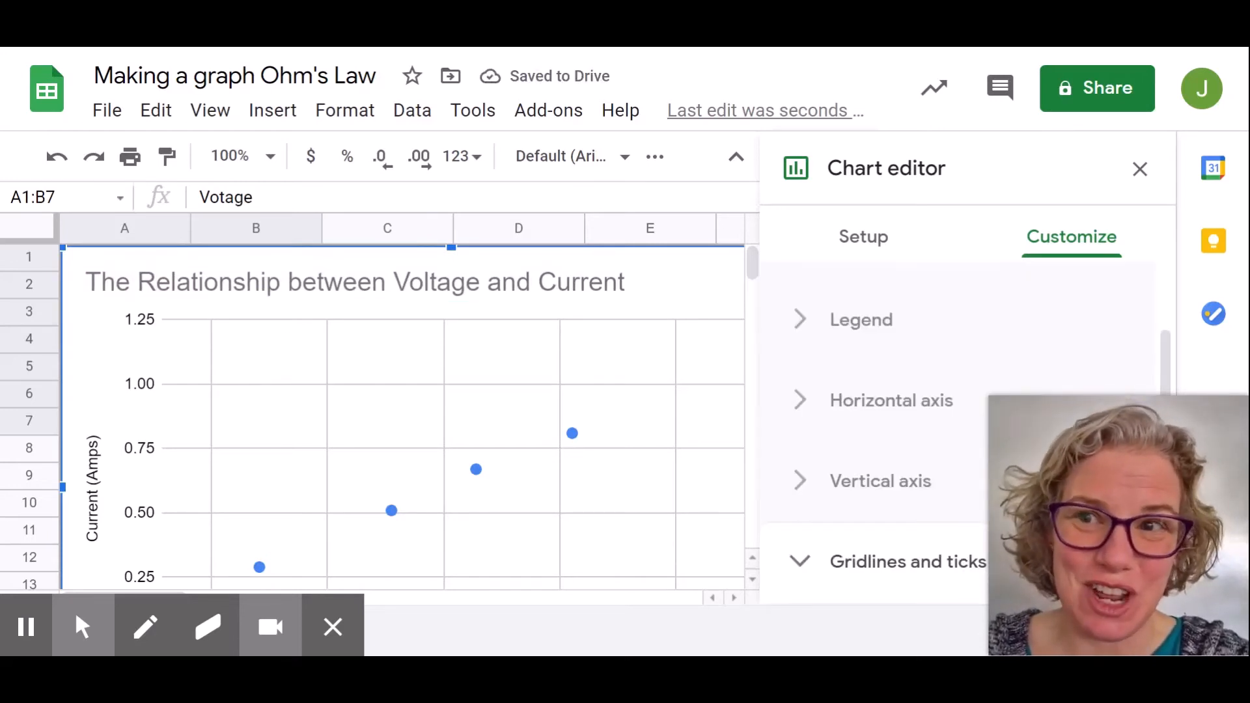
Step: Move the voltage-current chart off the data table, and delete it from the sheet
drag(327, 356, 714, 494)
scroll(710, 493, down, 2)
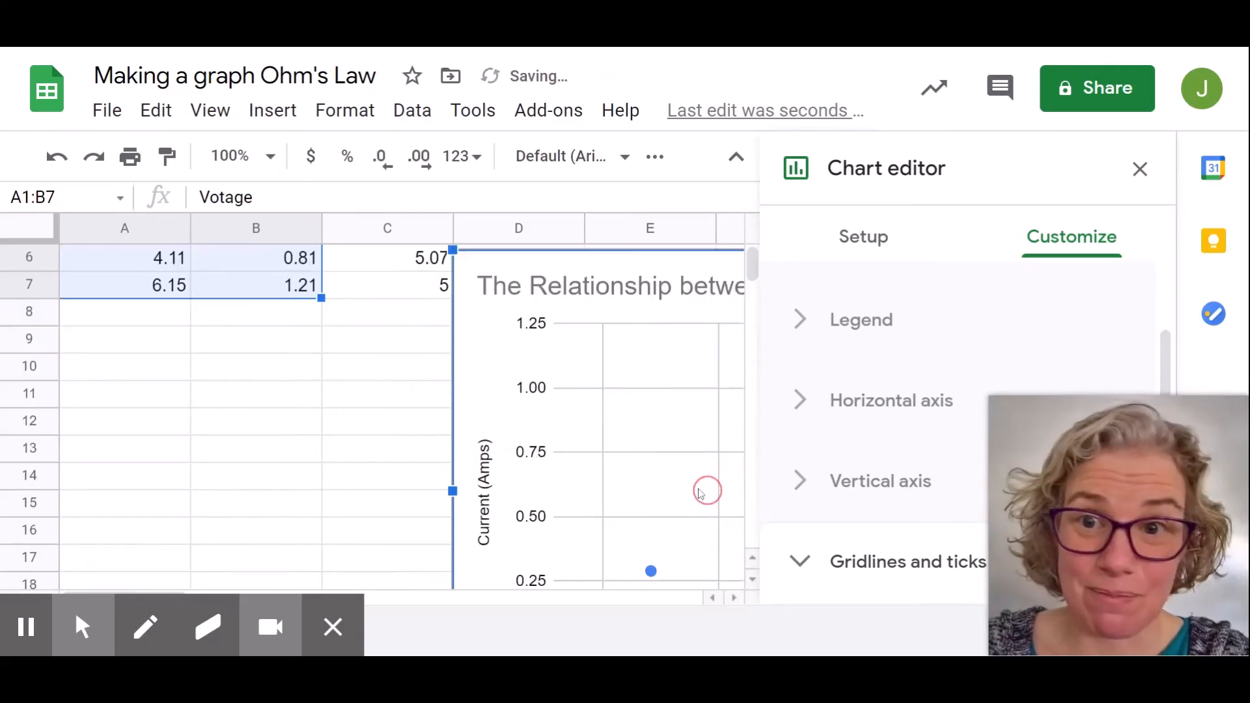
click(524, 265)
key(Delete)
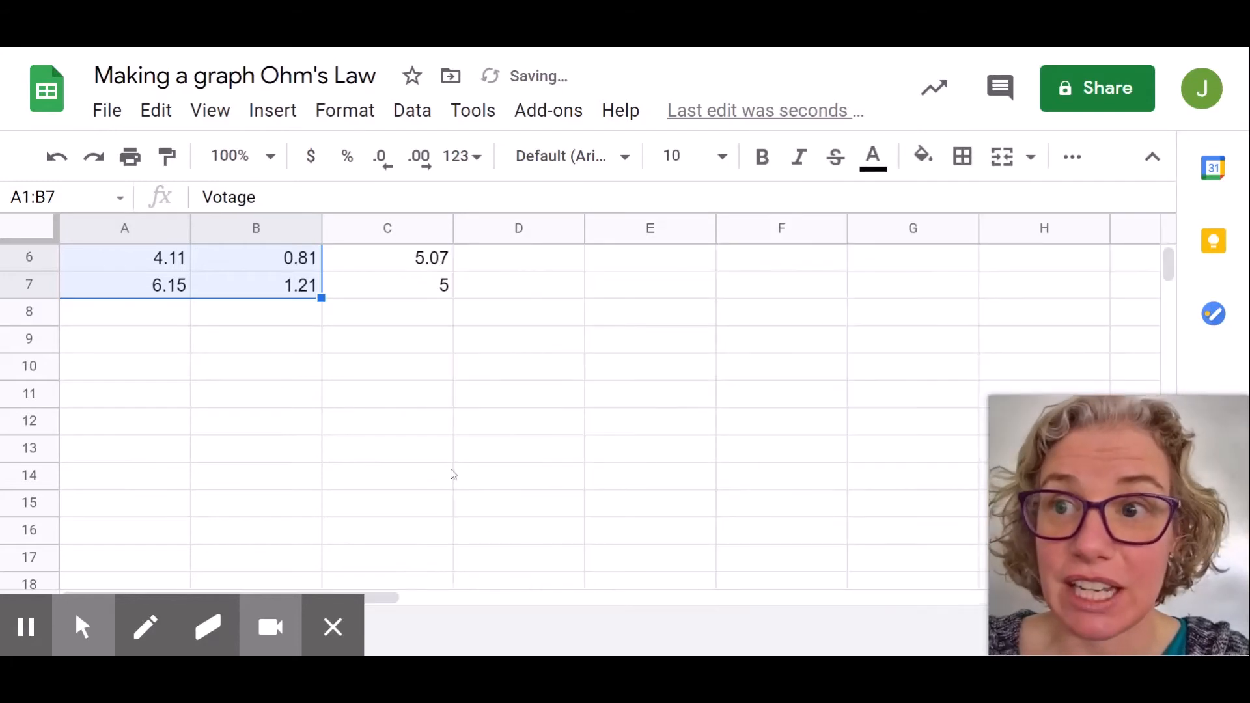
scroll(453, 474, up, 2)
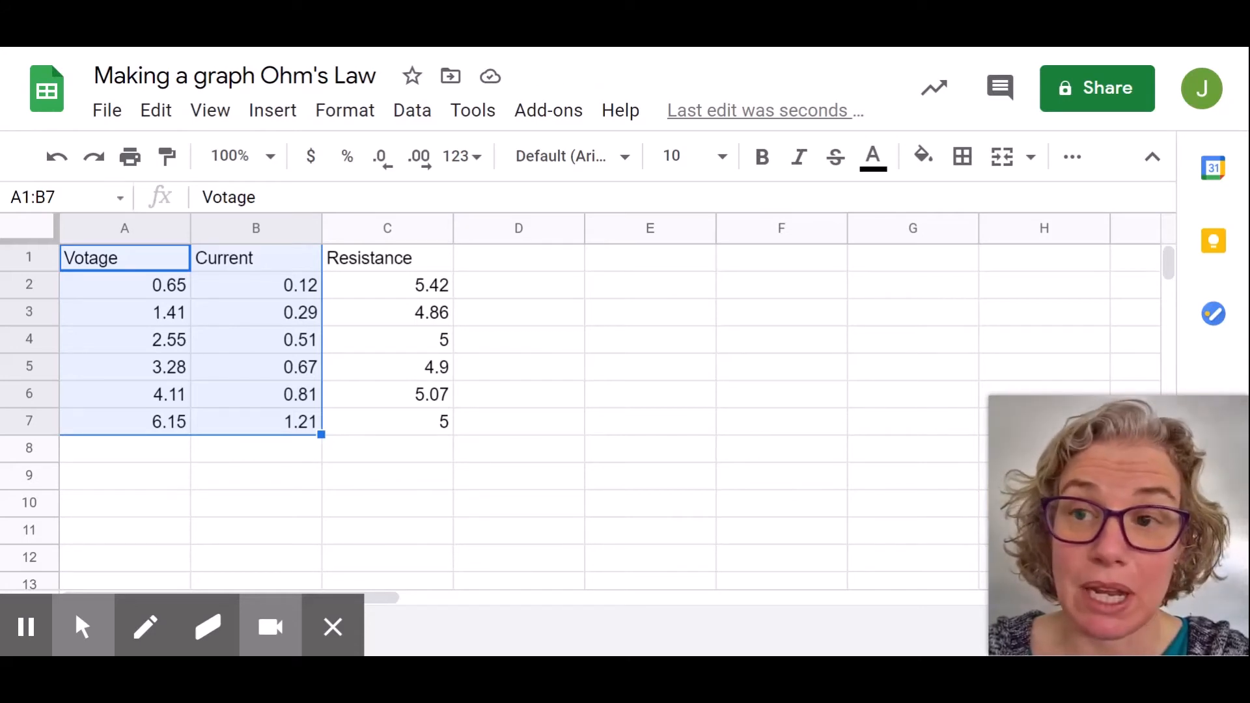
Step: Move the Resistance column from C1:C7 to A11:A17, below the original table
mouse_move(119, 632)
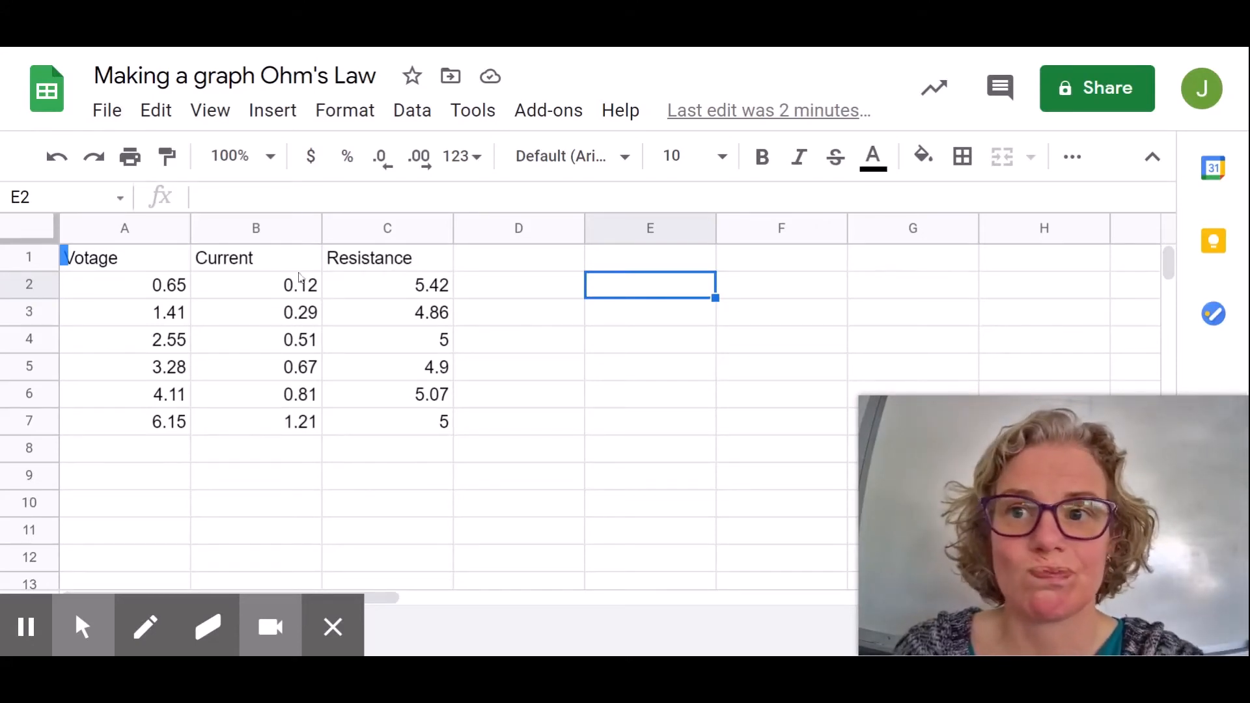
drag(280, 260, 412, 428)
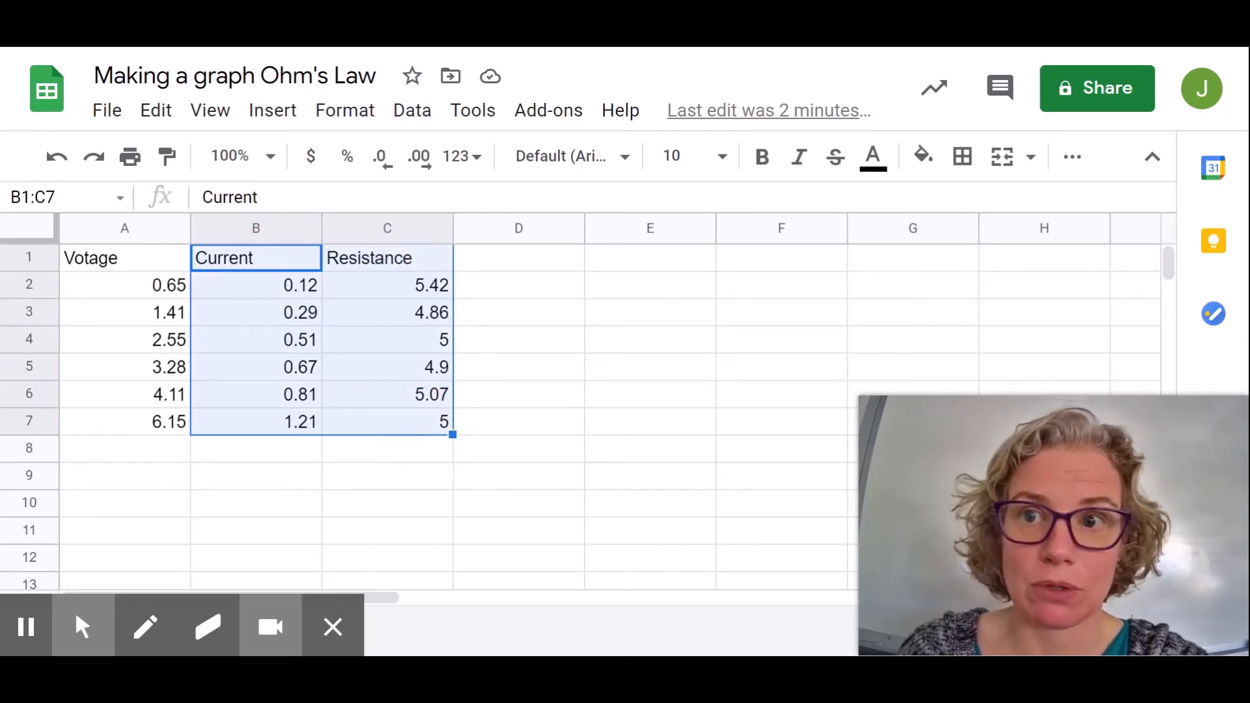
click(413, 420)
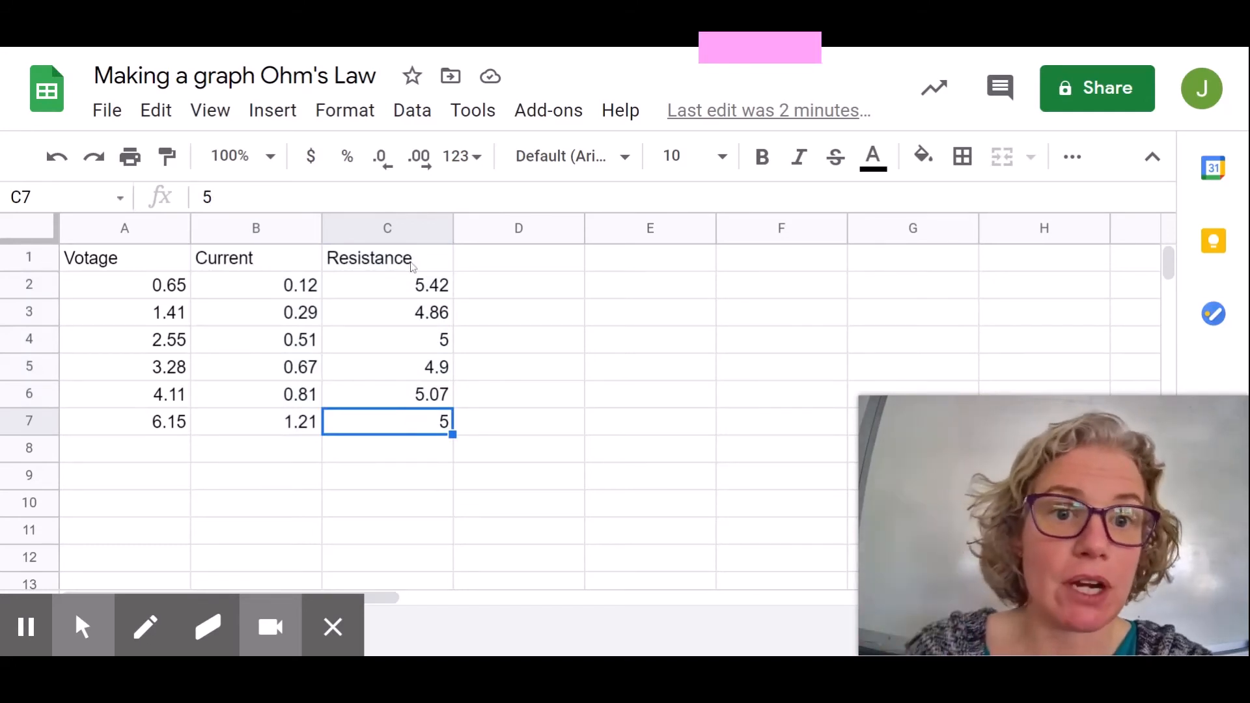
click(411, 256)
drag(411, 255, 411, 424)
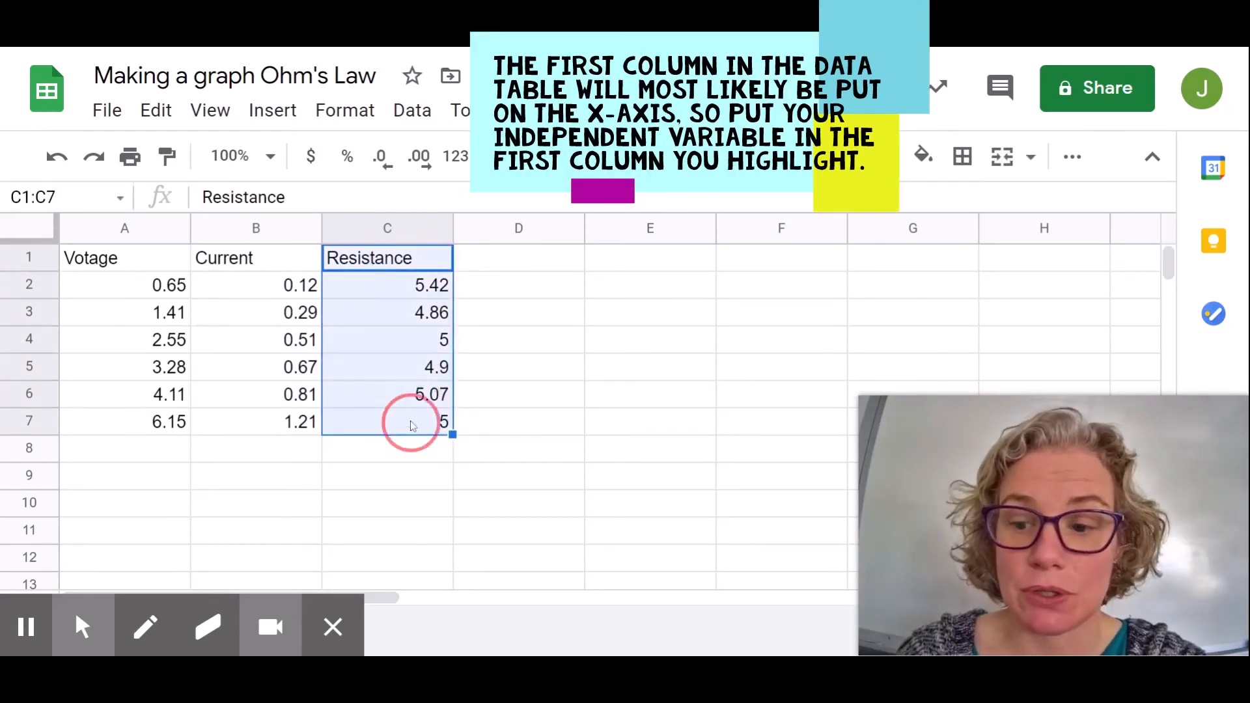
key(ctrl+c)
scroll(267, 387, down, 3)
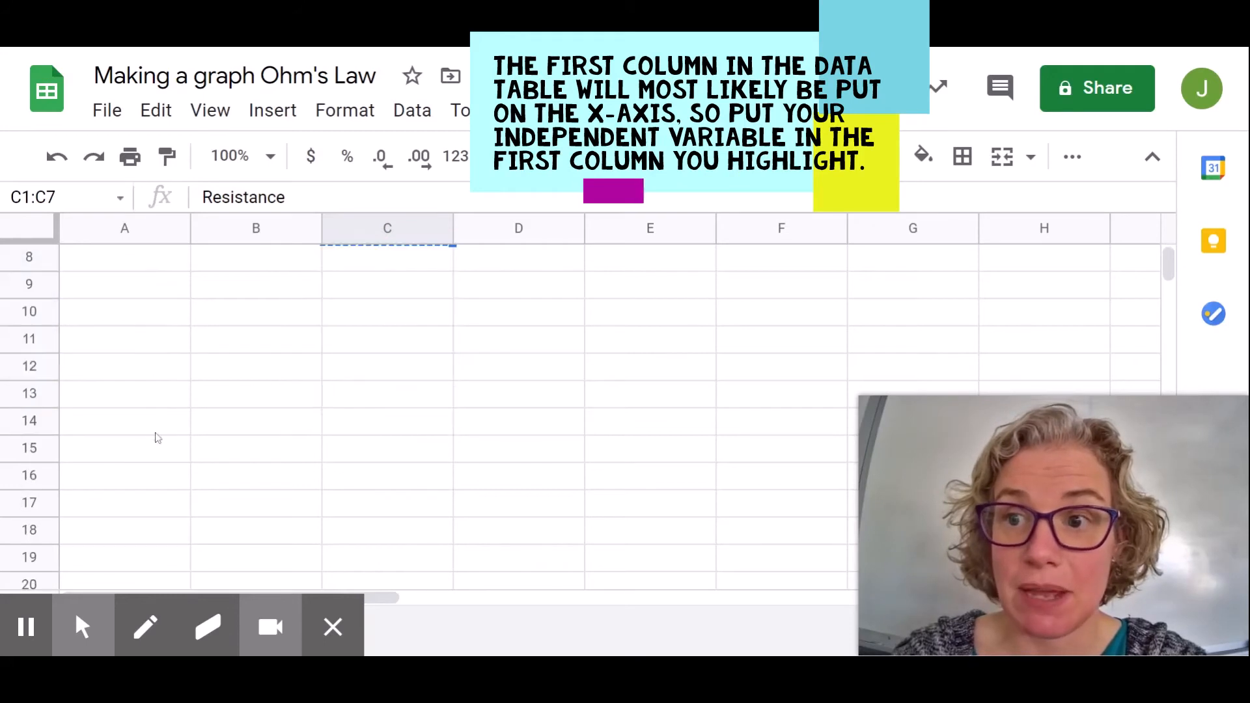
click(127, 345)
key(ctrl+v)
scroll(225, 357, up, 3)
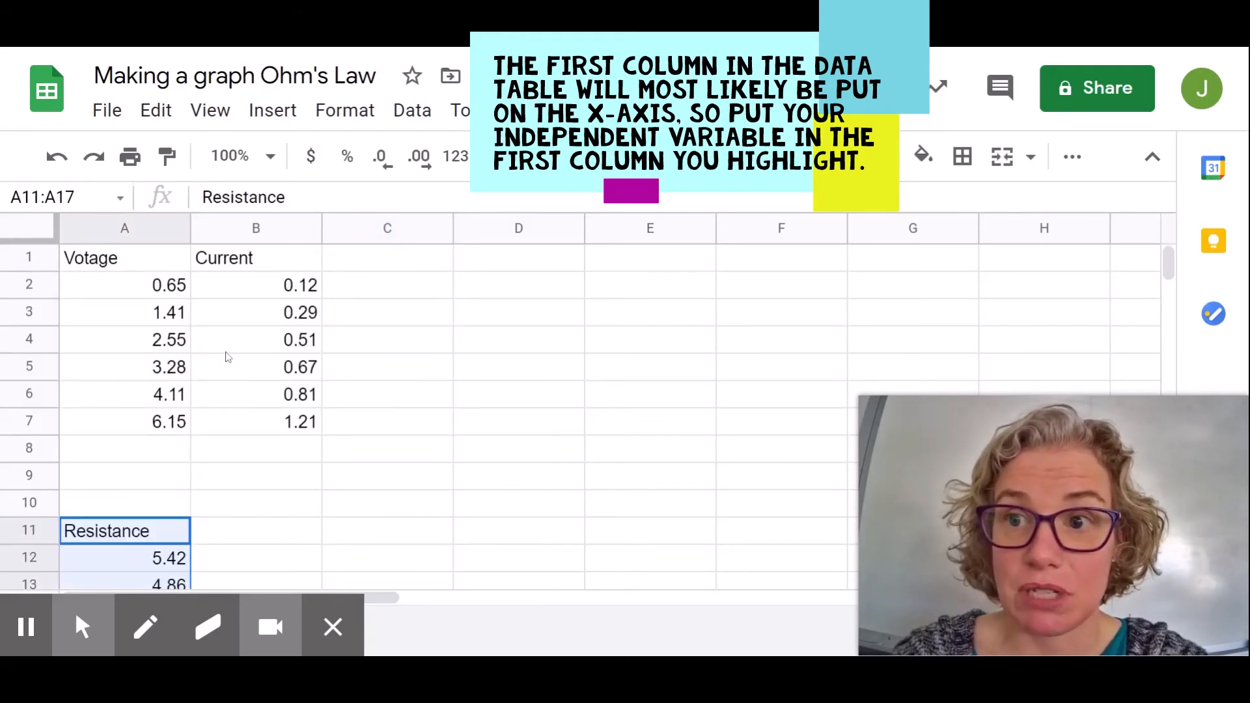
Step: Place the Current column from B1:B7 beside the Resistance values, in B11:B17
drag(291, 263, 288, 422)
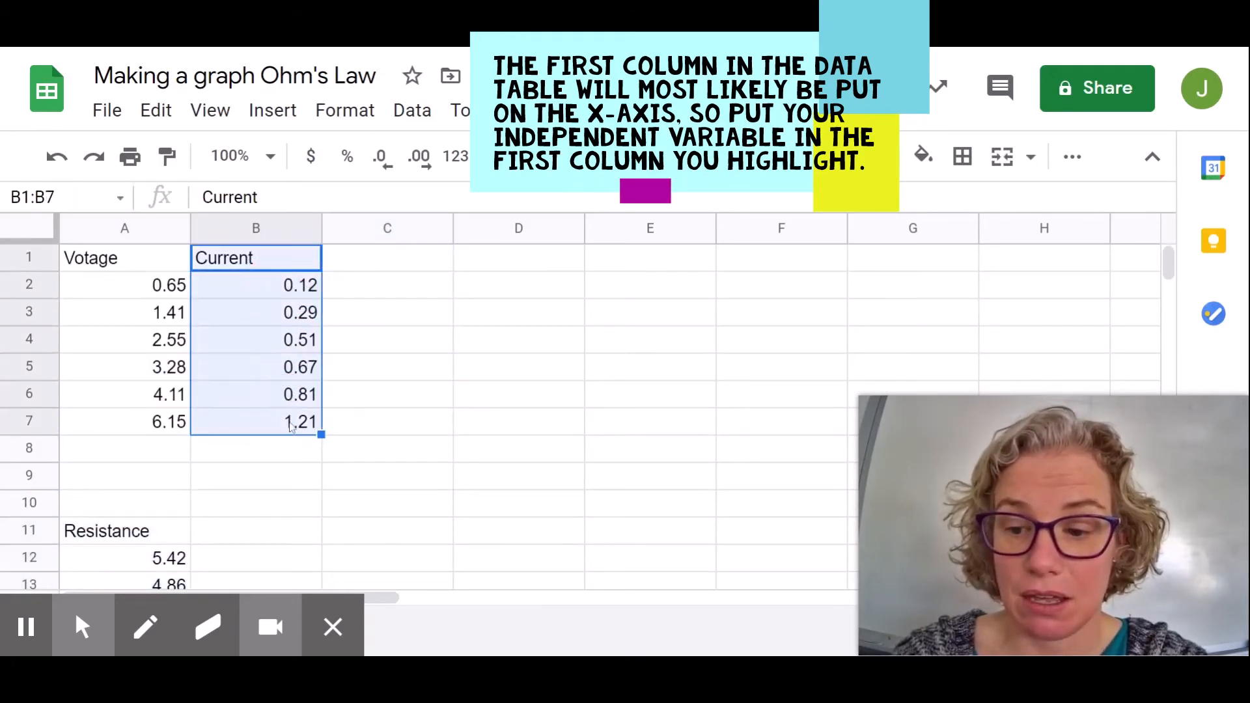
key(ctrl+c)
scroll(287, 423, down, 4)
click(253, 264)
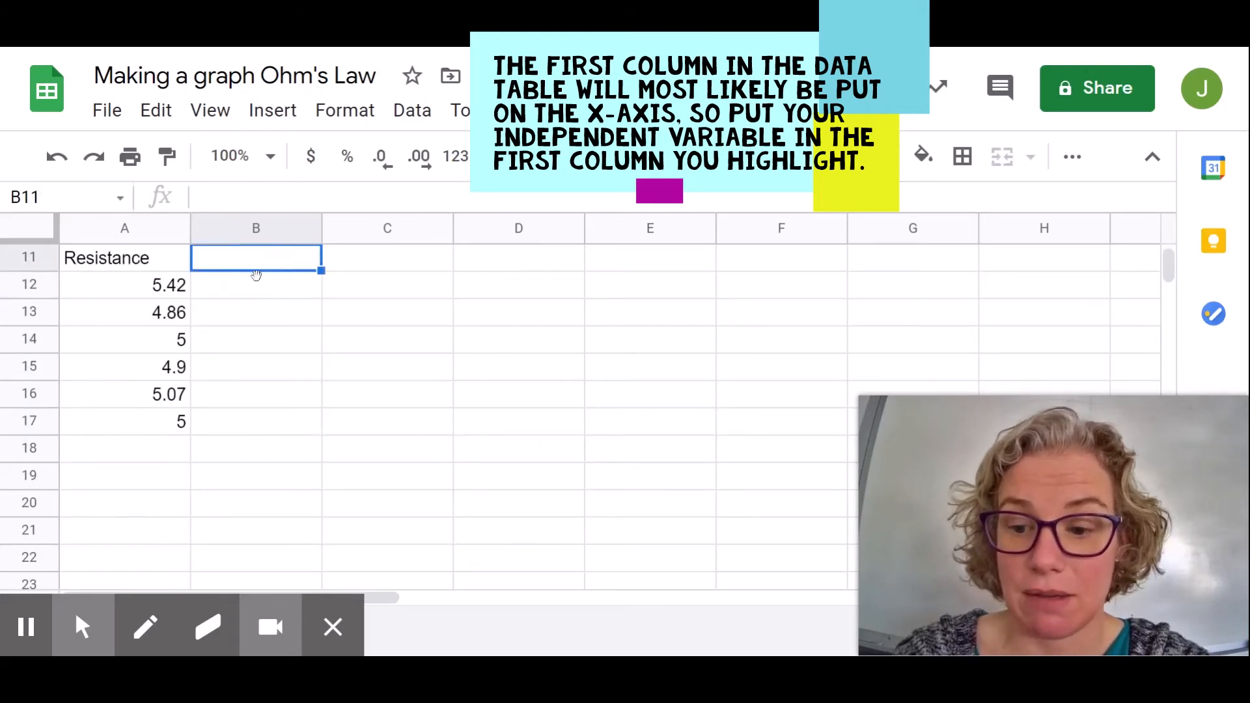
key(ctrl+v)
click(154, 366)
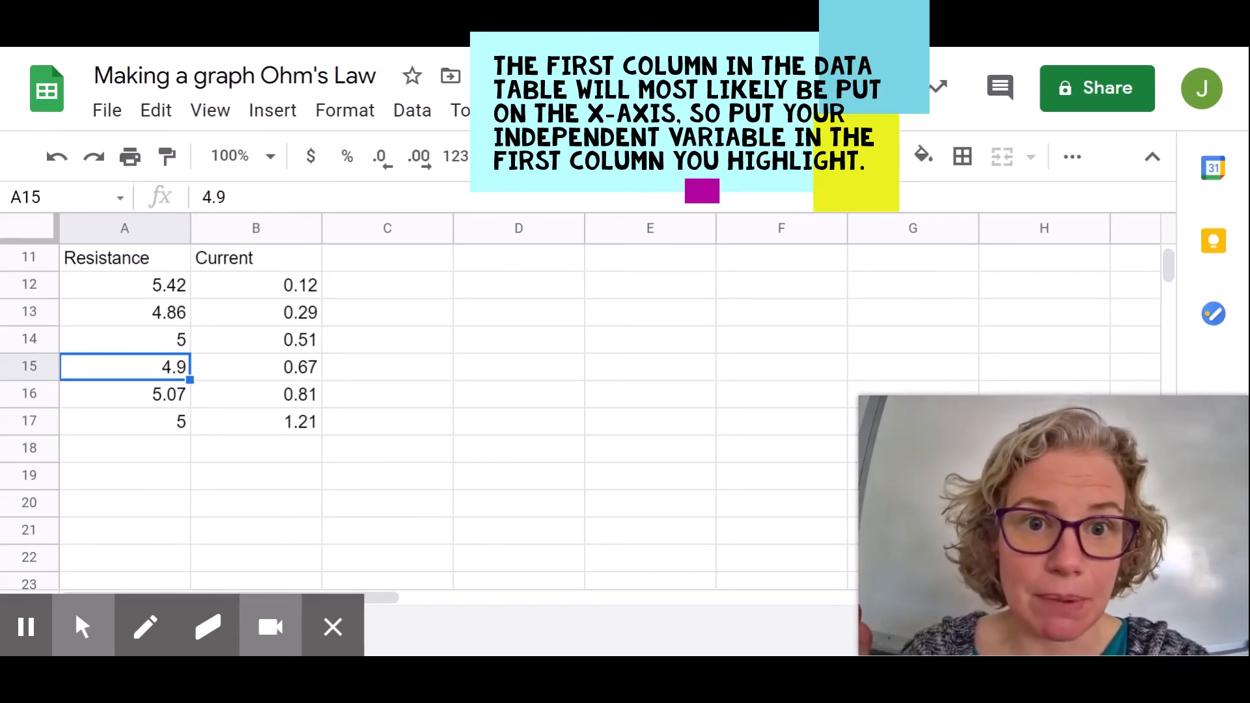
Step: Insert a scatter chart of Resistance and Current from the range A11:B17
drag(117, 258, 254, 432)
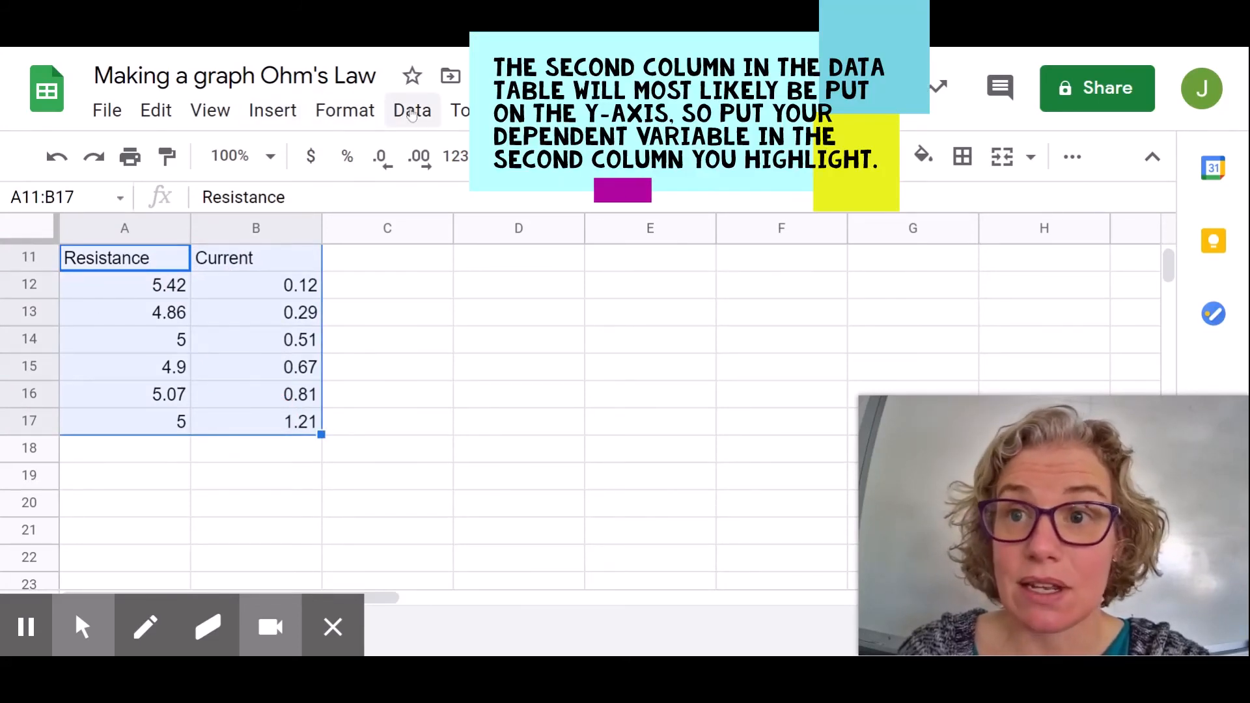
click(294, 122)
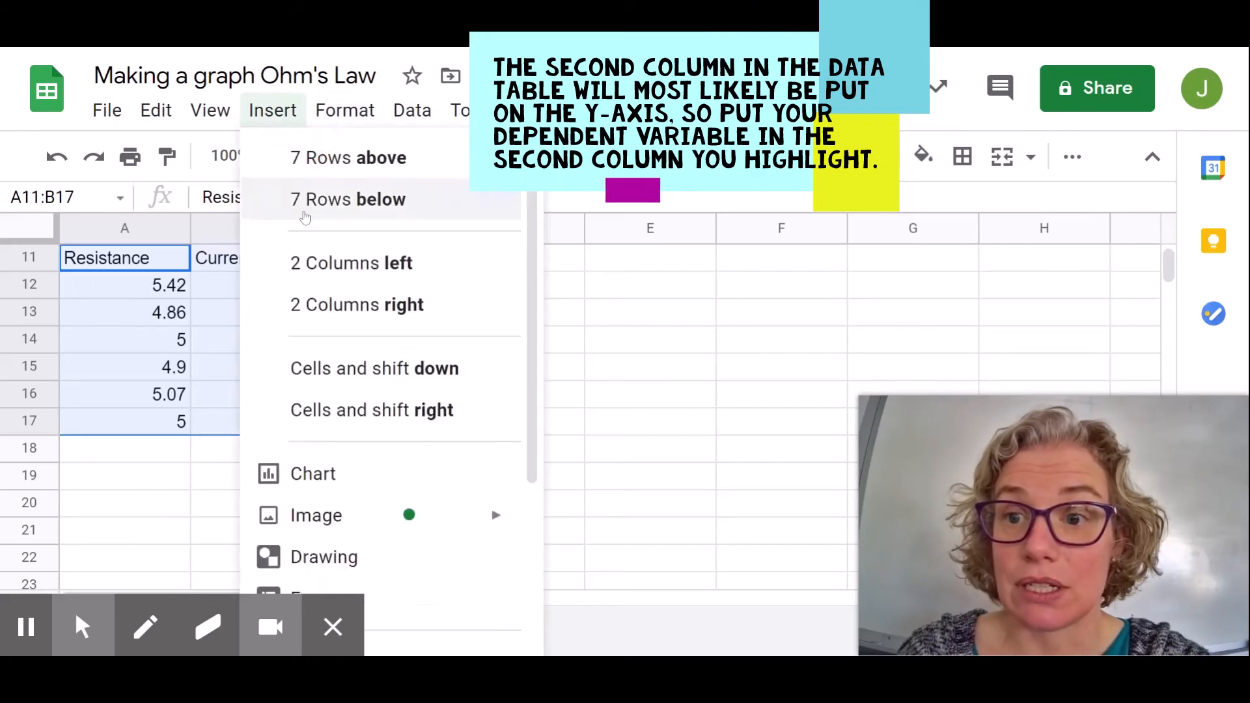
click(362, 470)
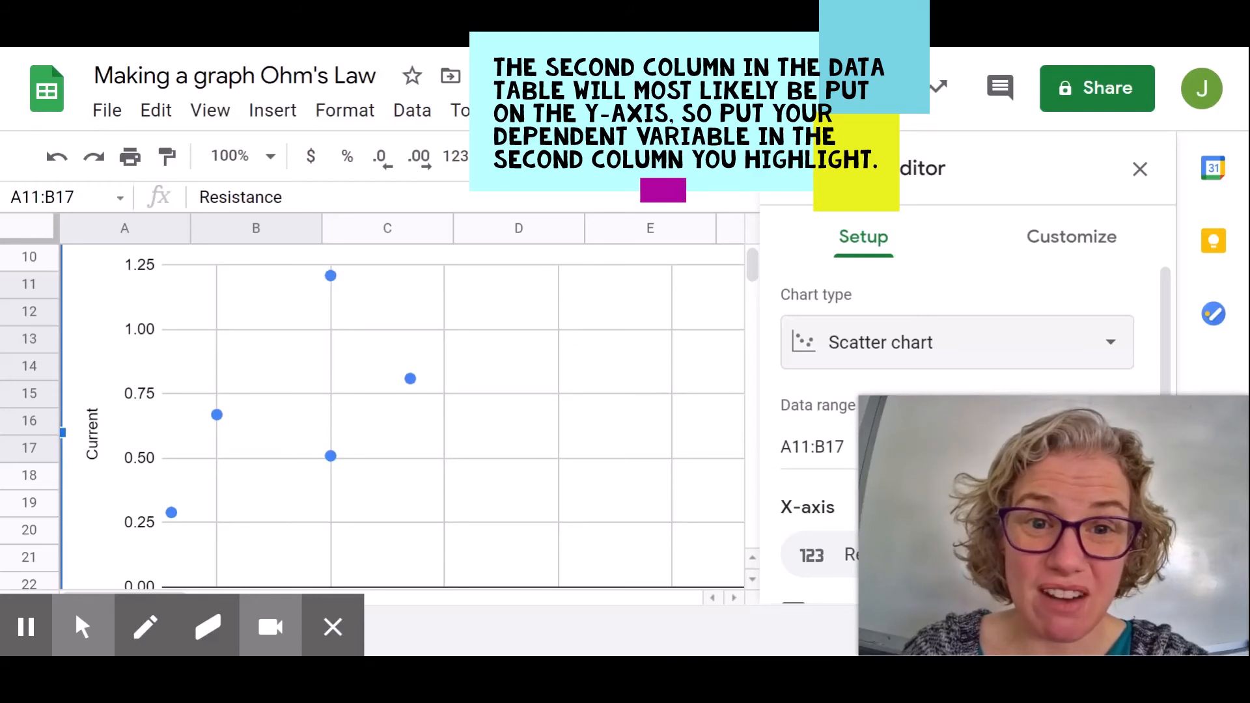
Step: Change the vertical axis title of the resistance-current chart to "Current (Amps)"
scroll(327, 425, down, 1)
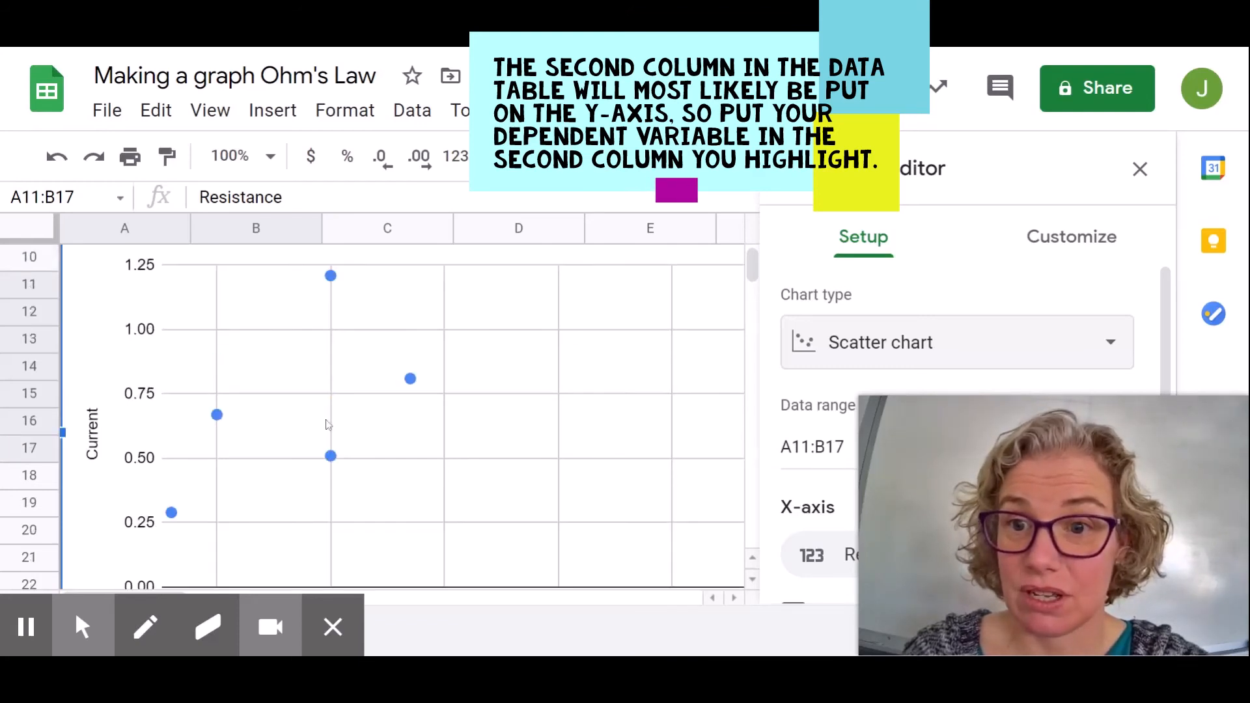
scroll(328, 424, up, 3)
scroll(328, 425, down, 3)
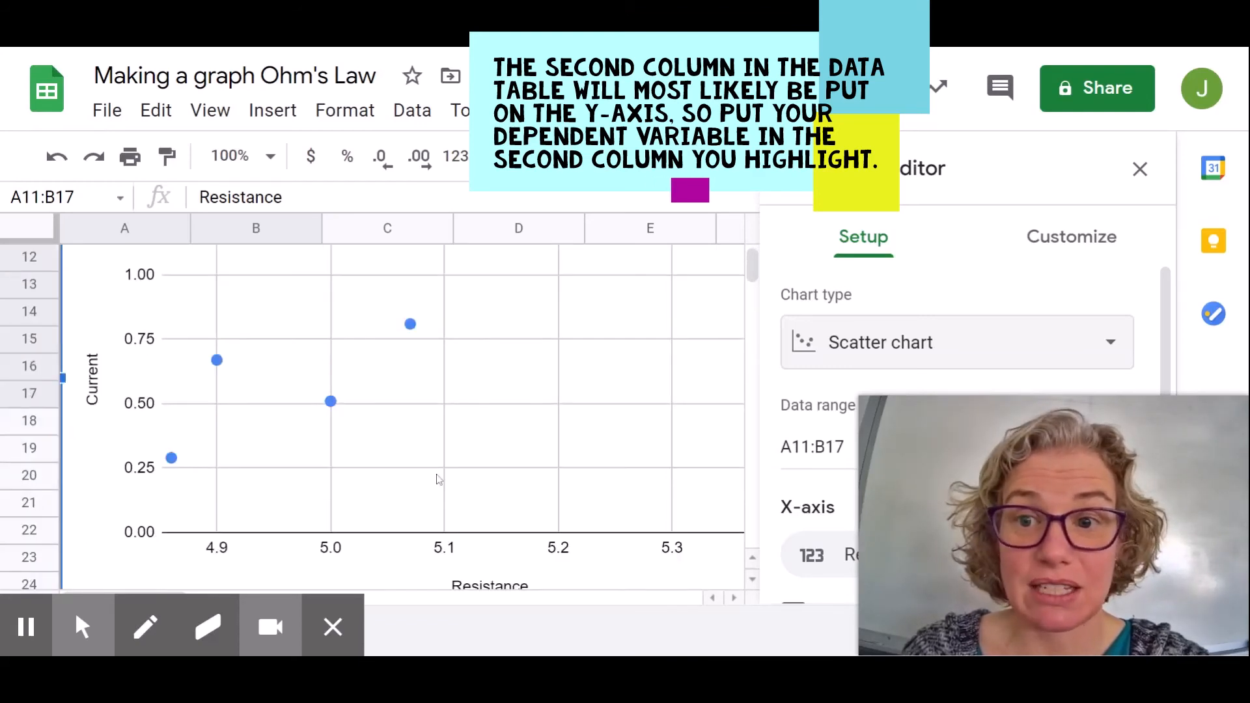
click(95, 392)
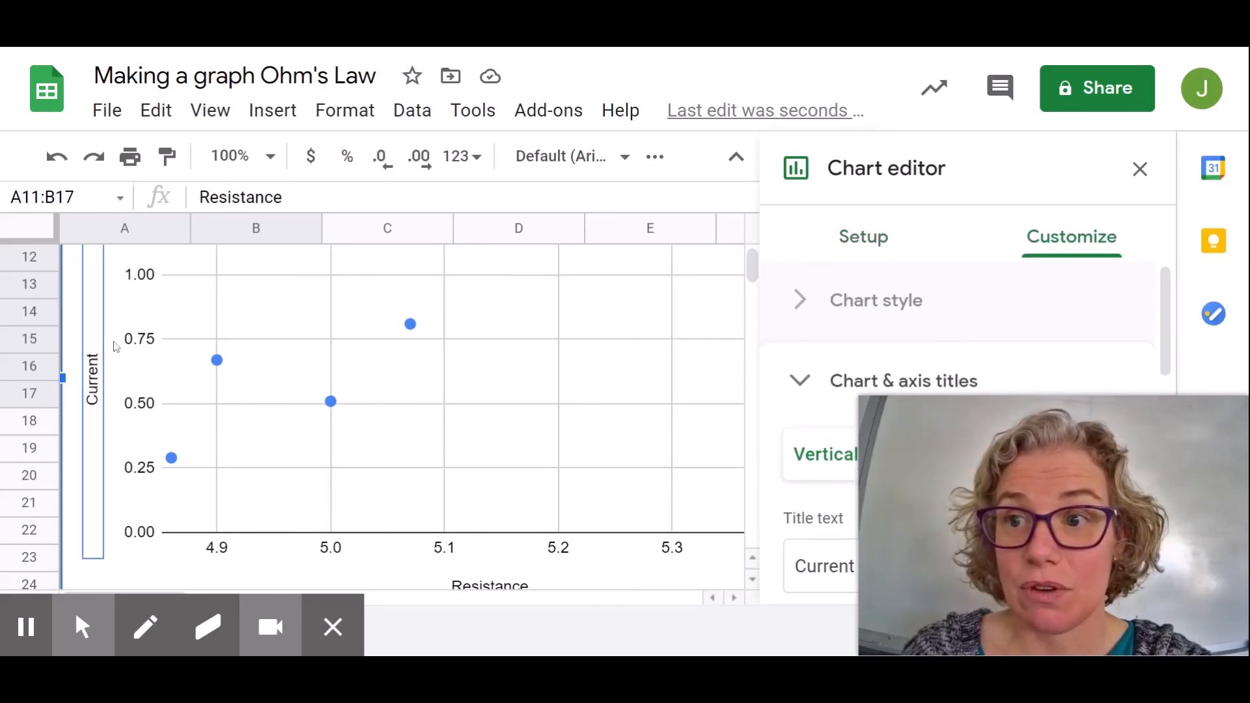
click(93, 365)
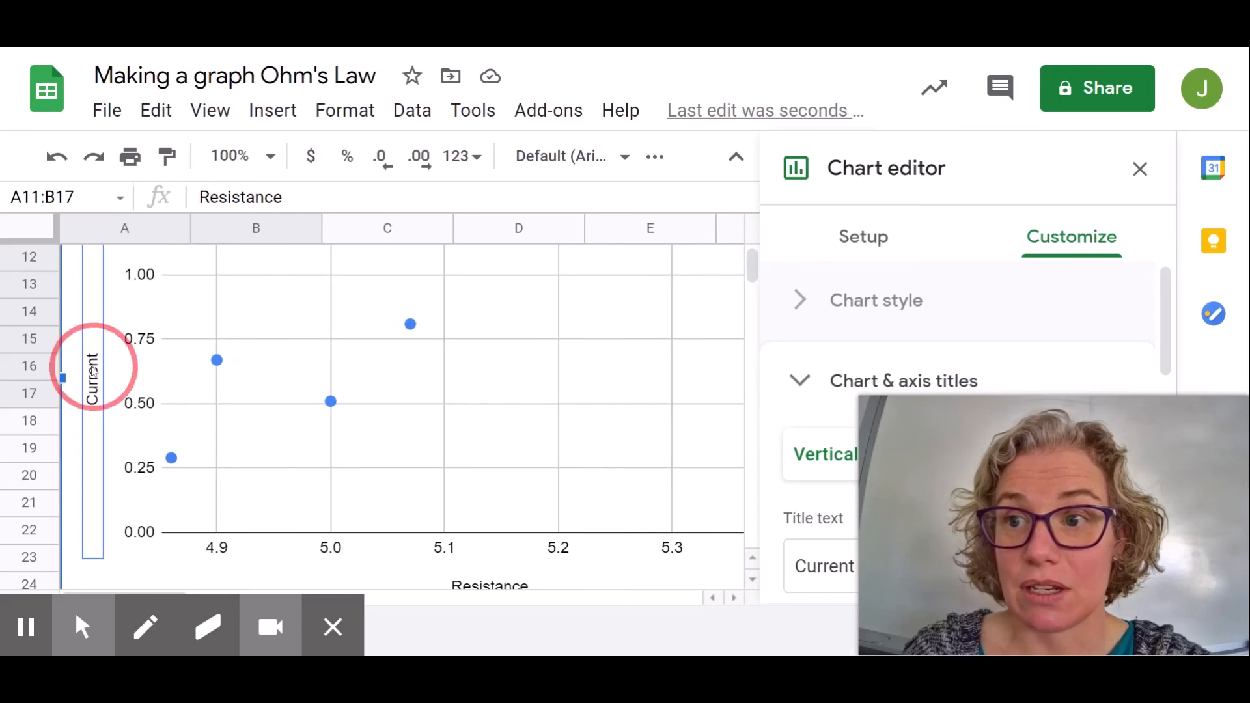
click(94, 341)
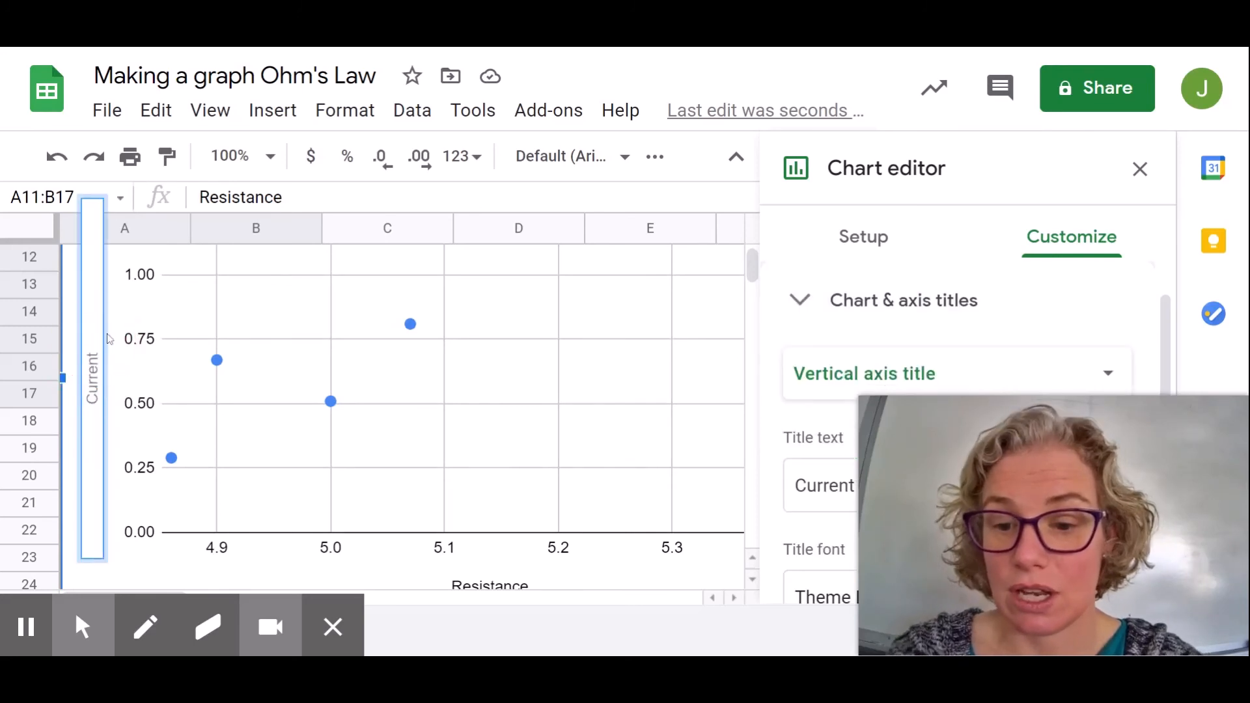
text((Amp)
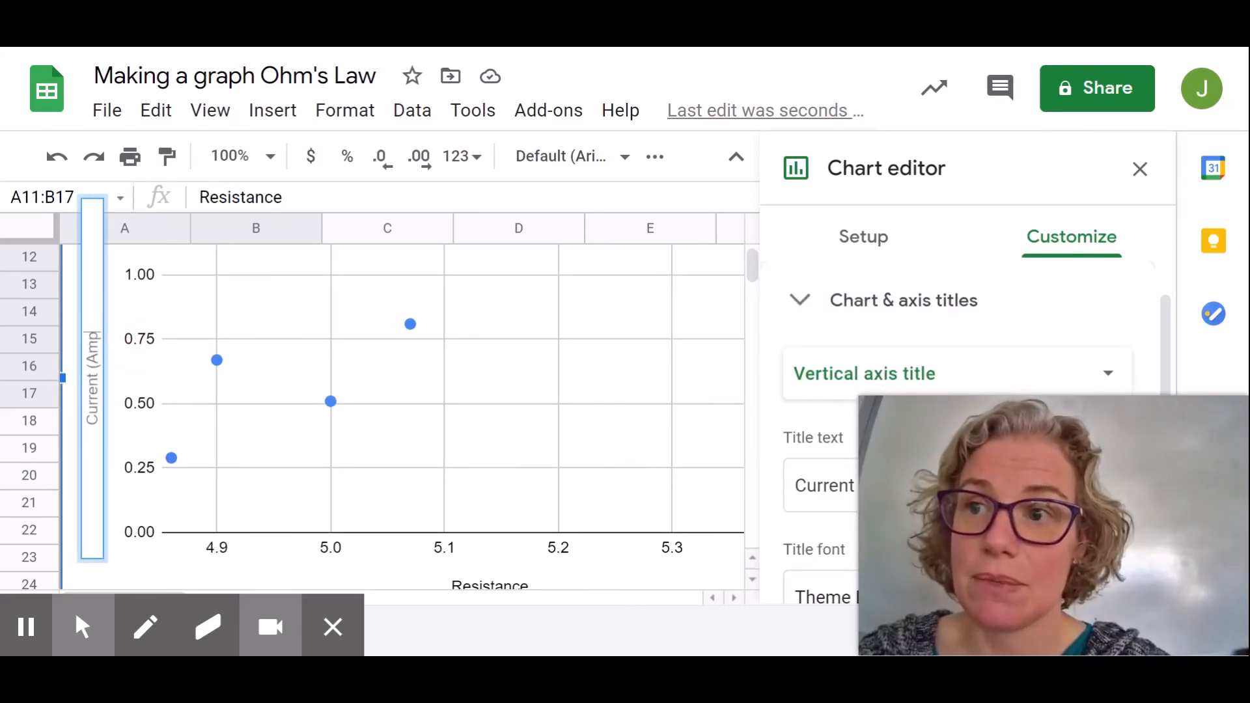
text(s))
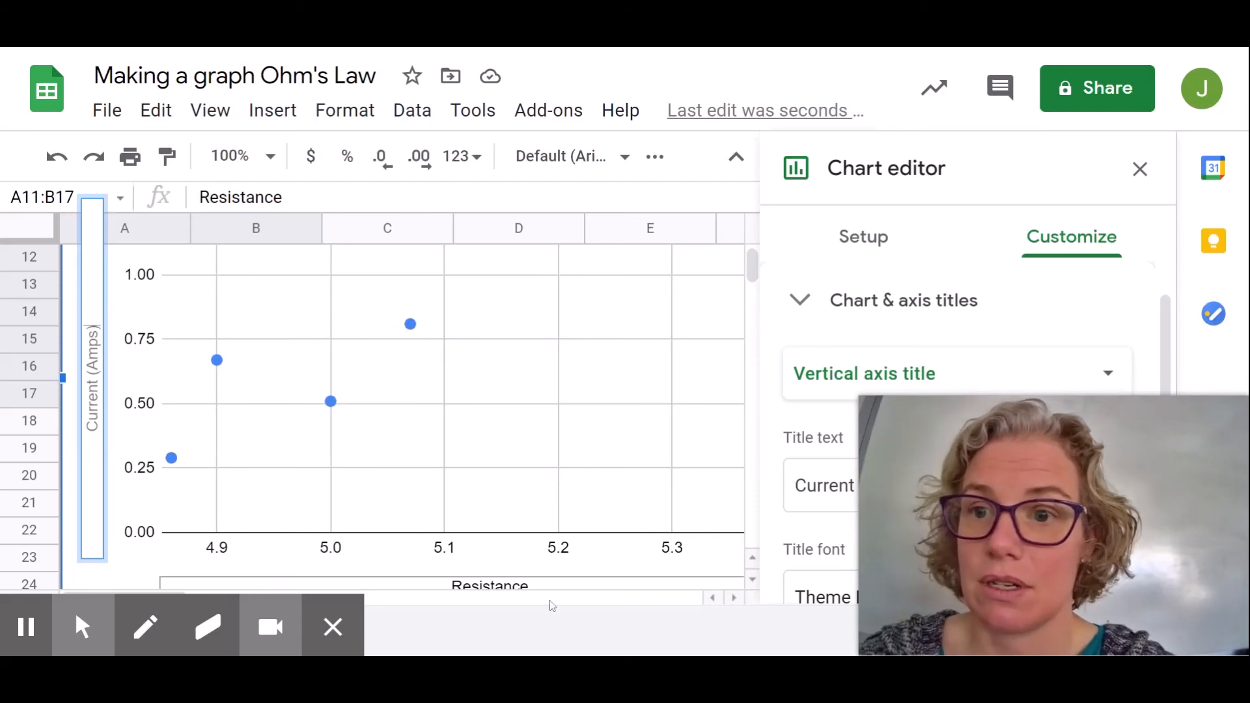
Step: Add the unit to the horizontal axis title so it reads "Resistance (Ohms)"
click(530, 586)
double_click(532, 587)
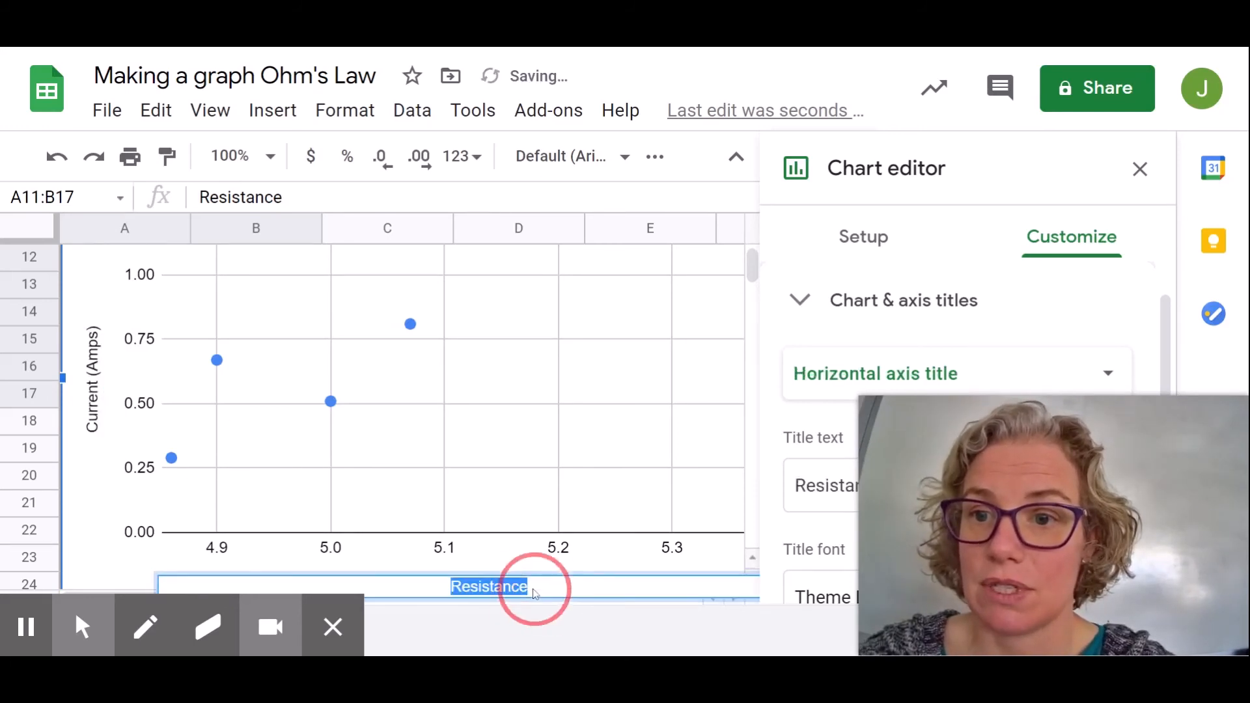
click(535, 586)
text(()
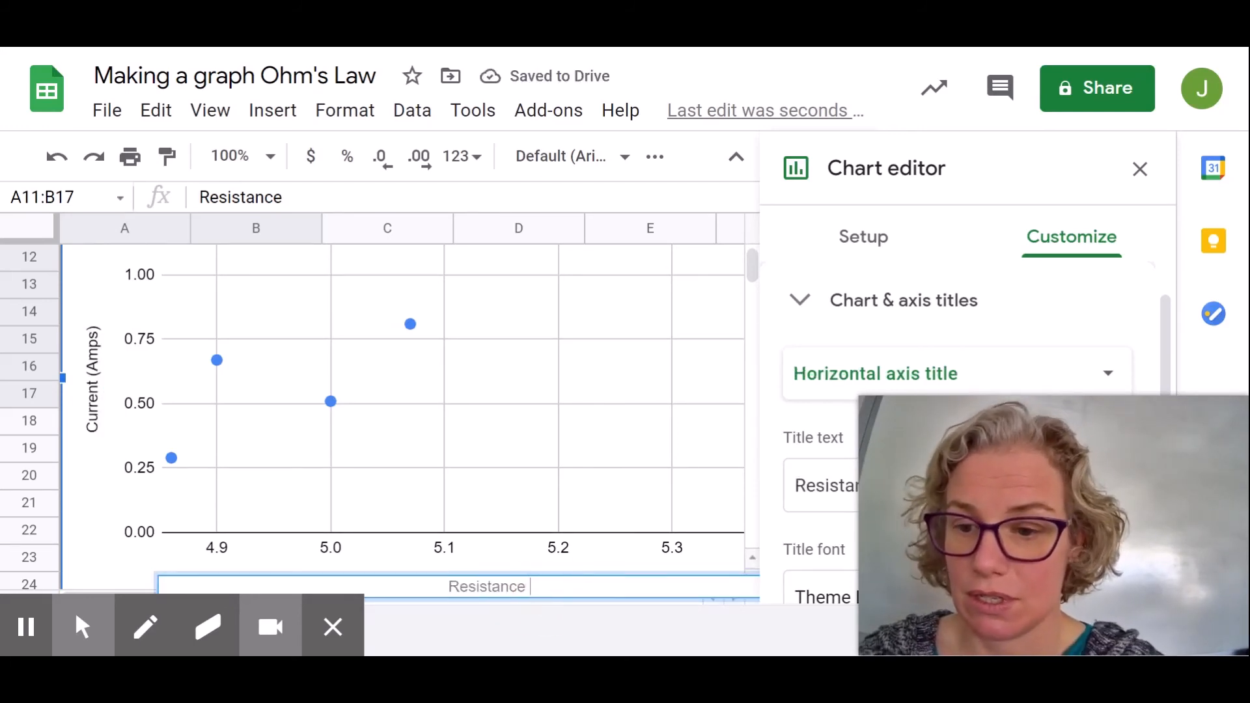
text(Ohms)
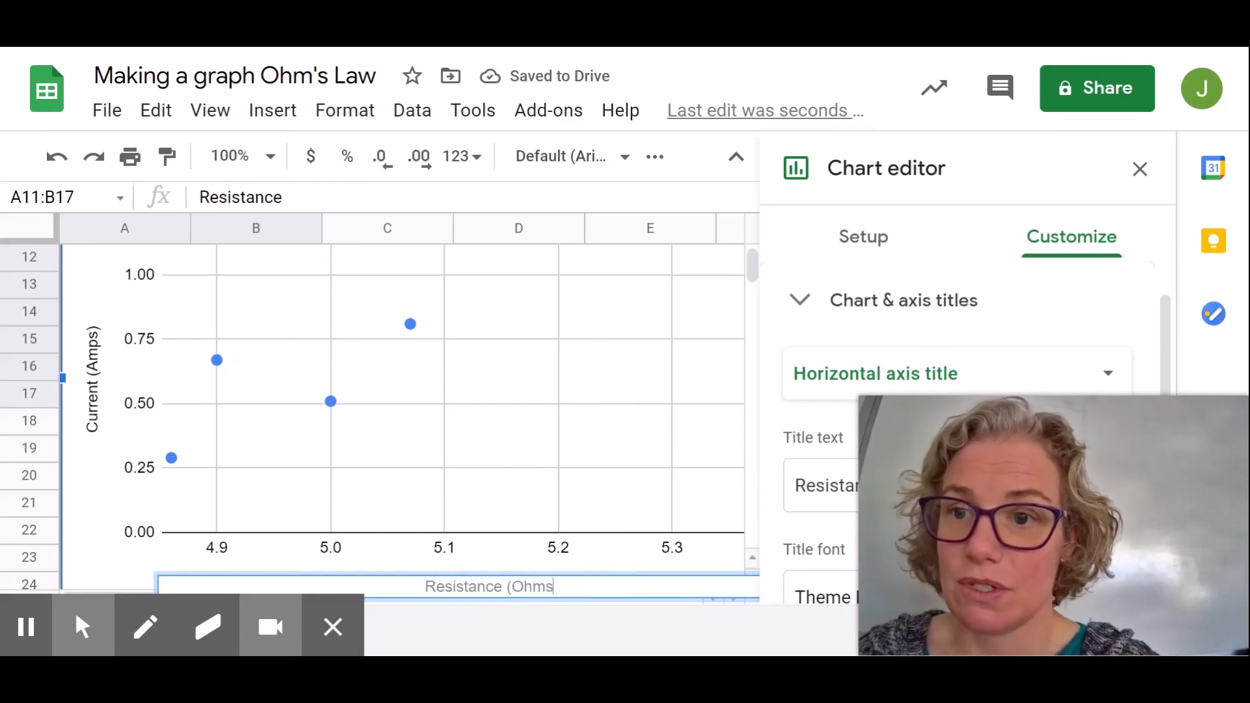
text())
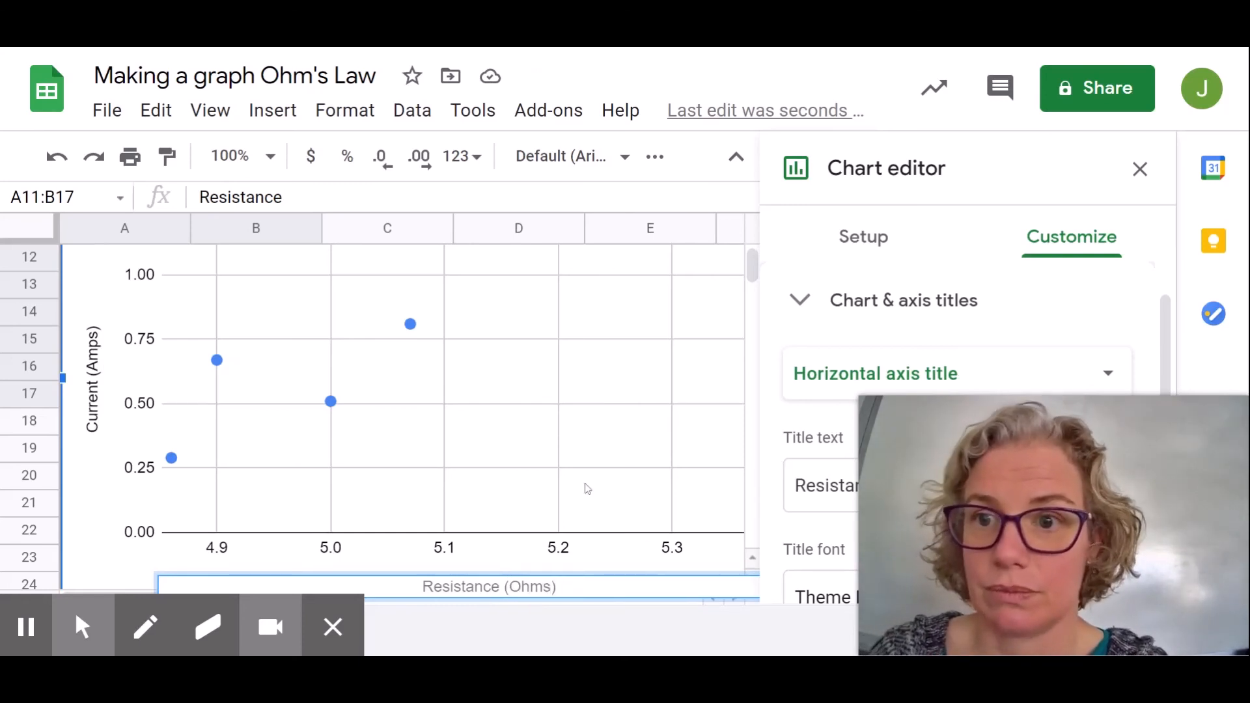
click(558, 460)
Step: Replace the chart title with "The relationship between Resistance and Current"
scroll(558, 461, up, 4)
click(304, 449)
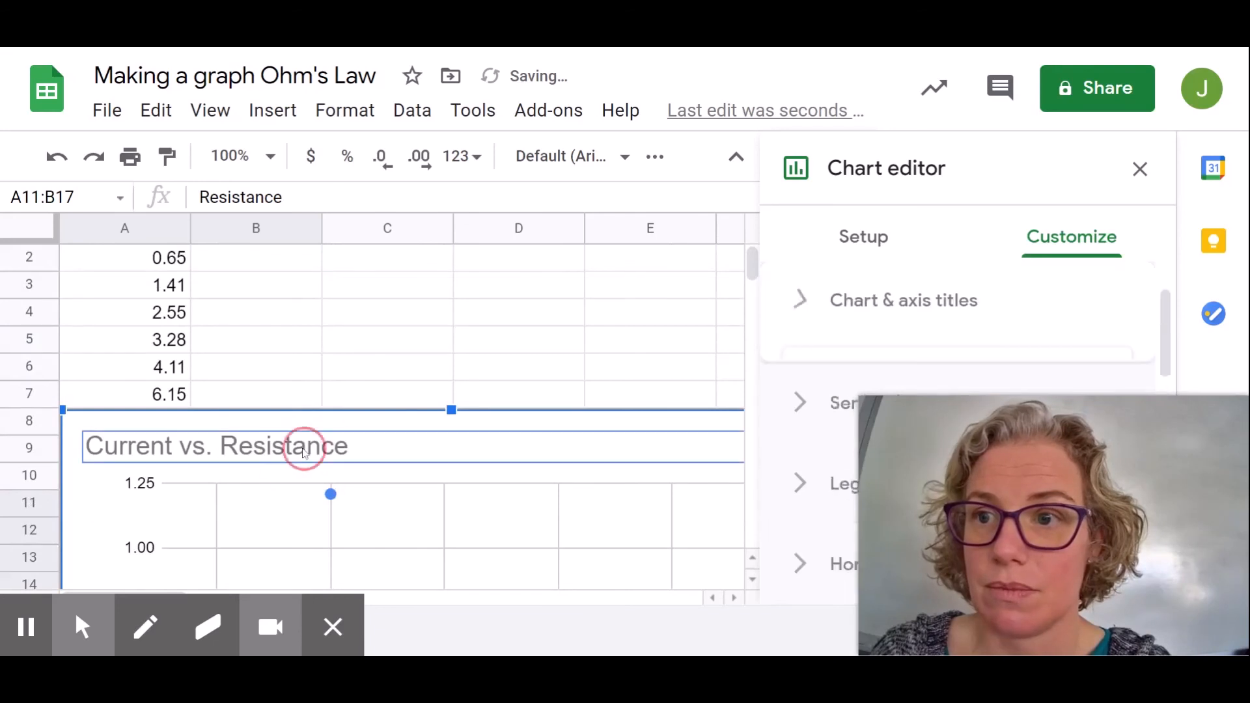
click(354, 447)
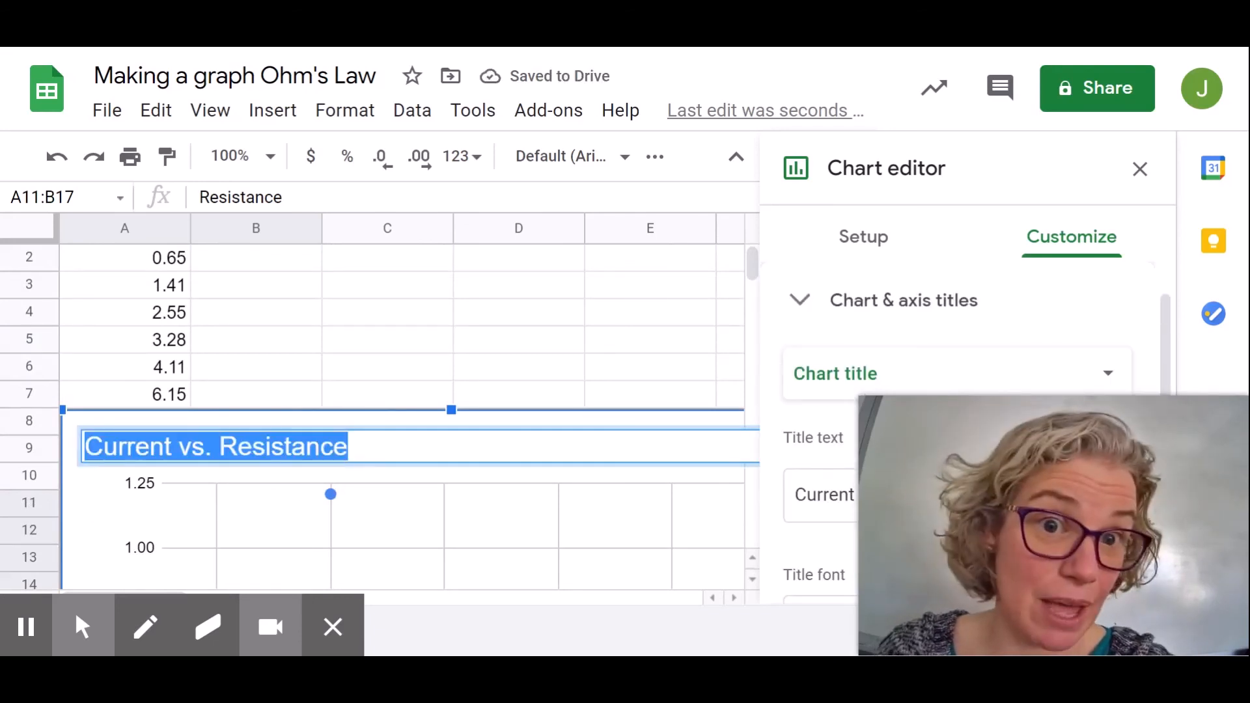
text(The )
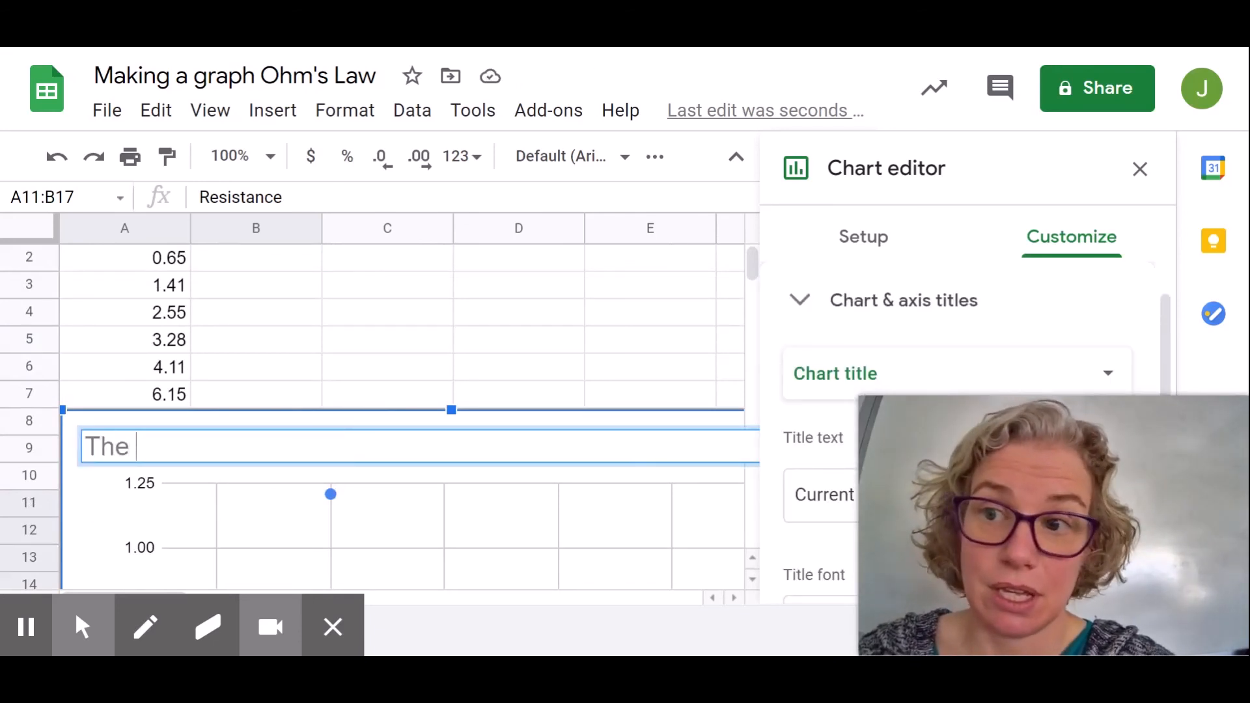
text(relat)
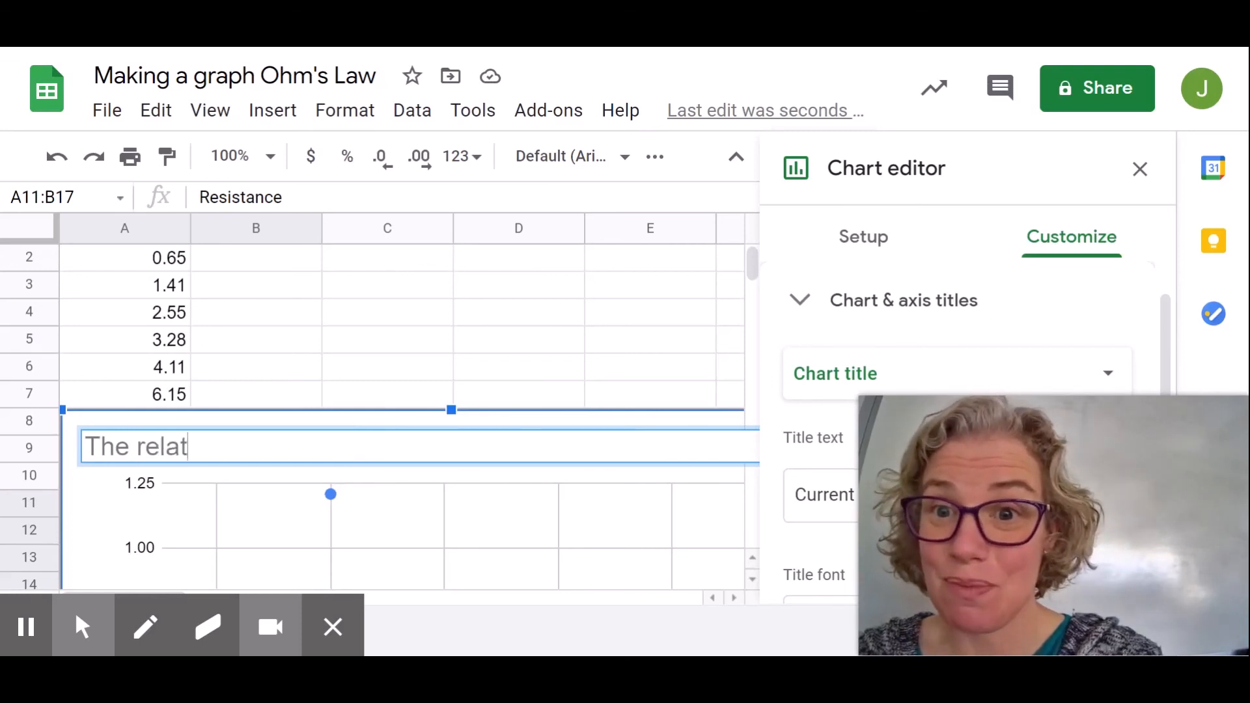
text(ionsh)
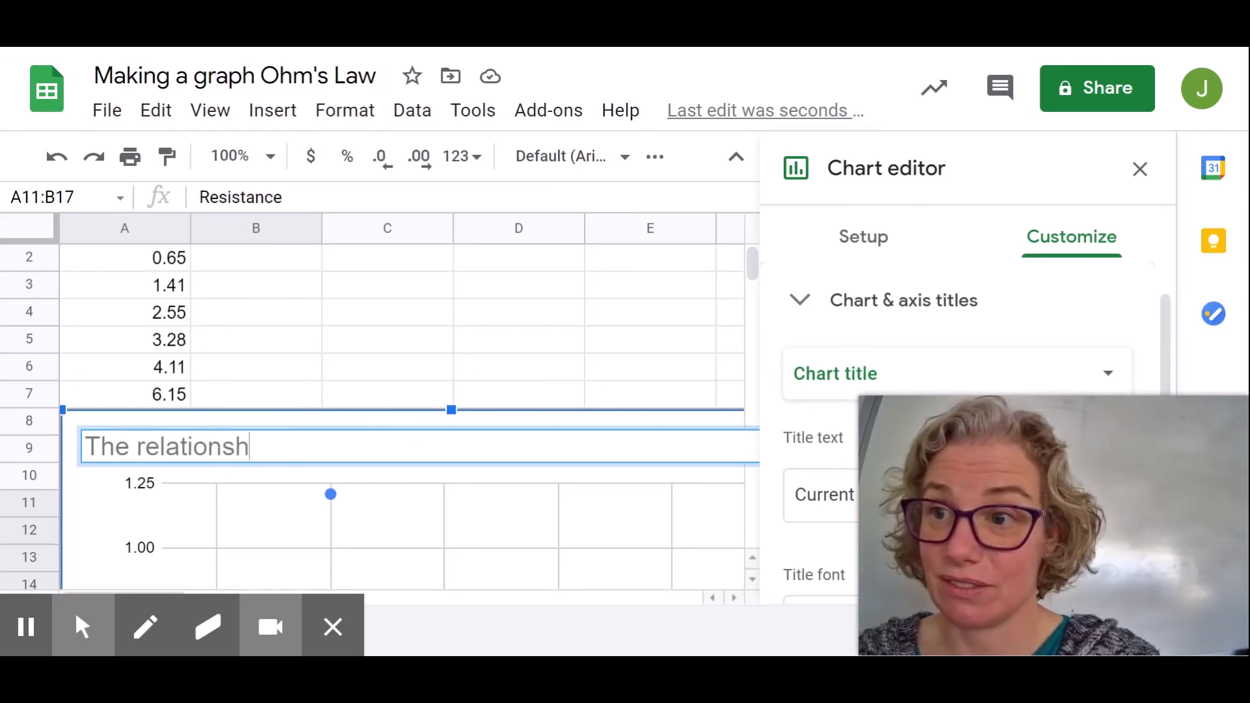
text(ip bette)
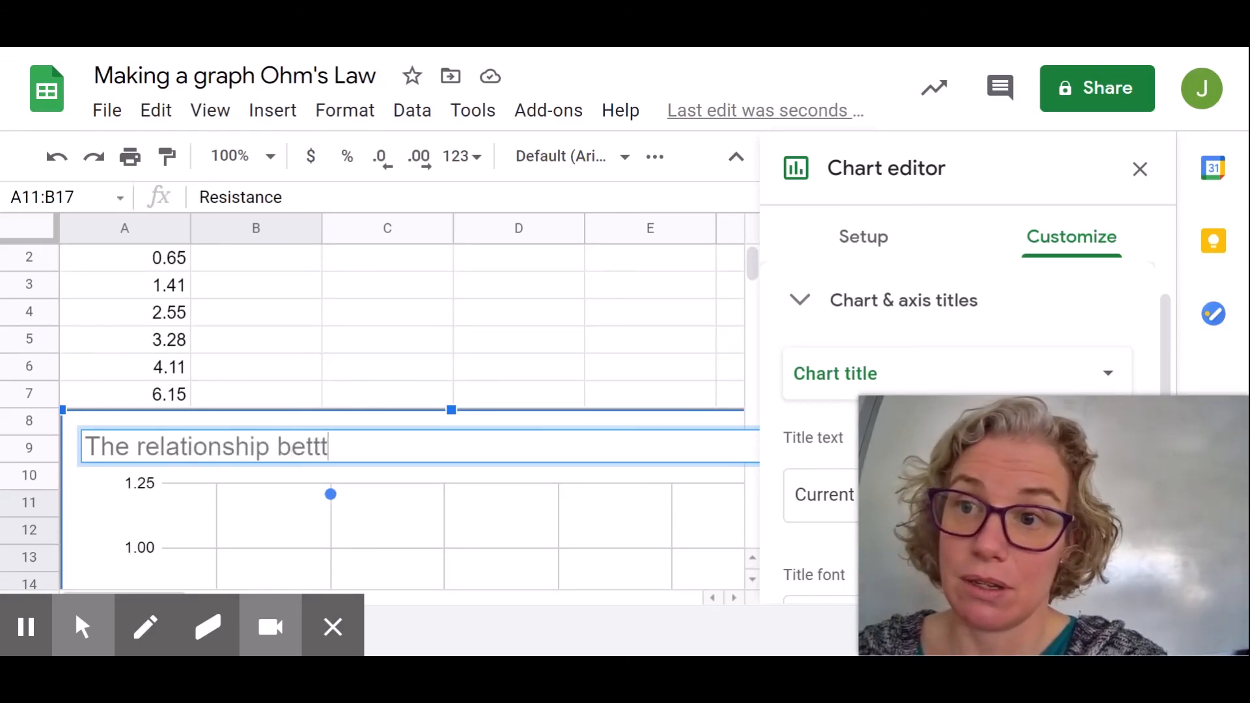
key(BackSpace)
key(BackSpace)
text(ween Reist)
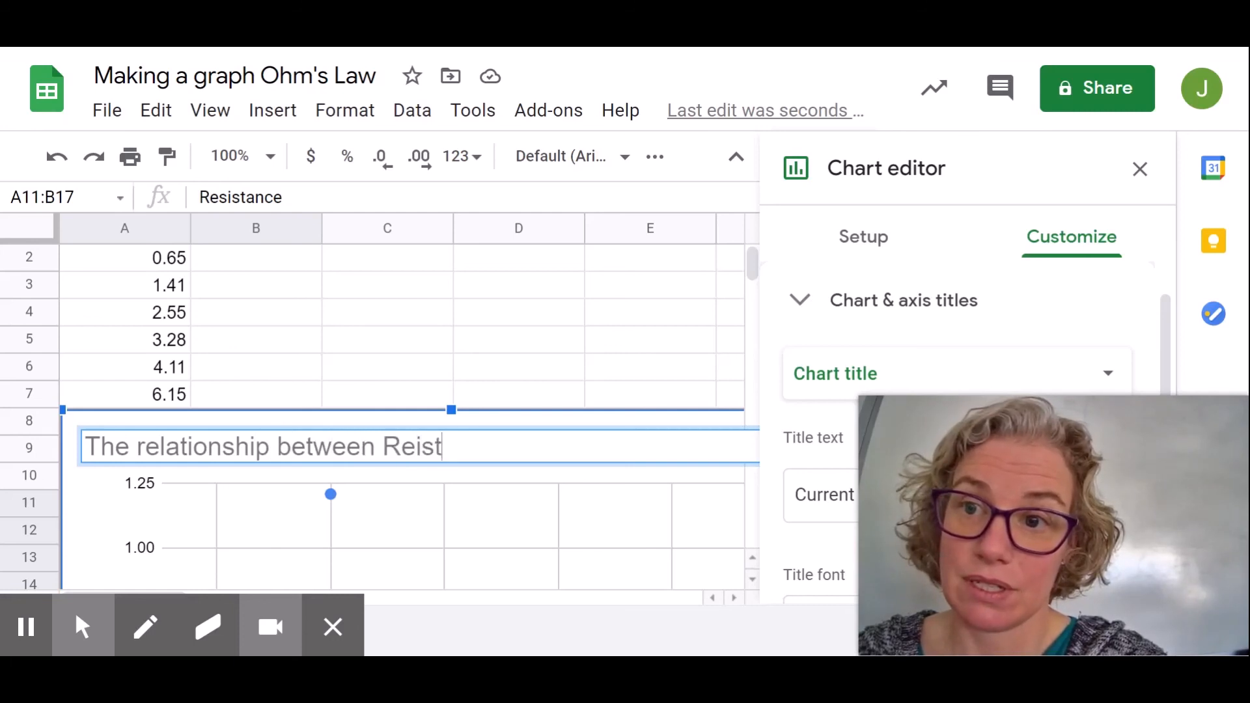
text(an)
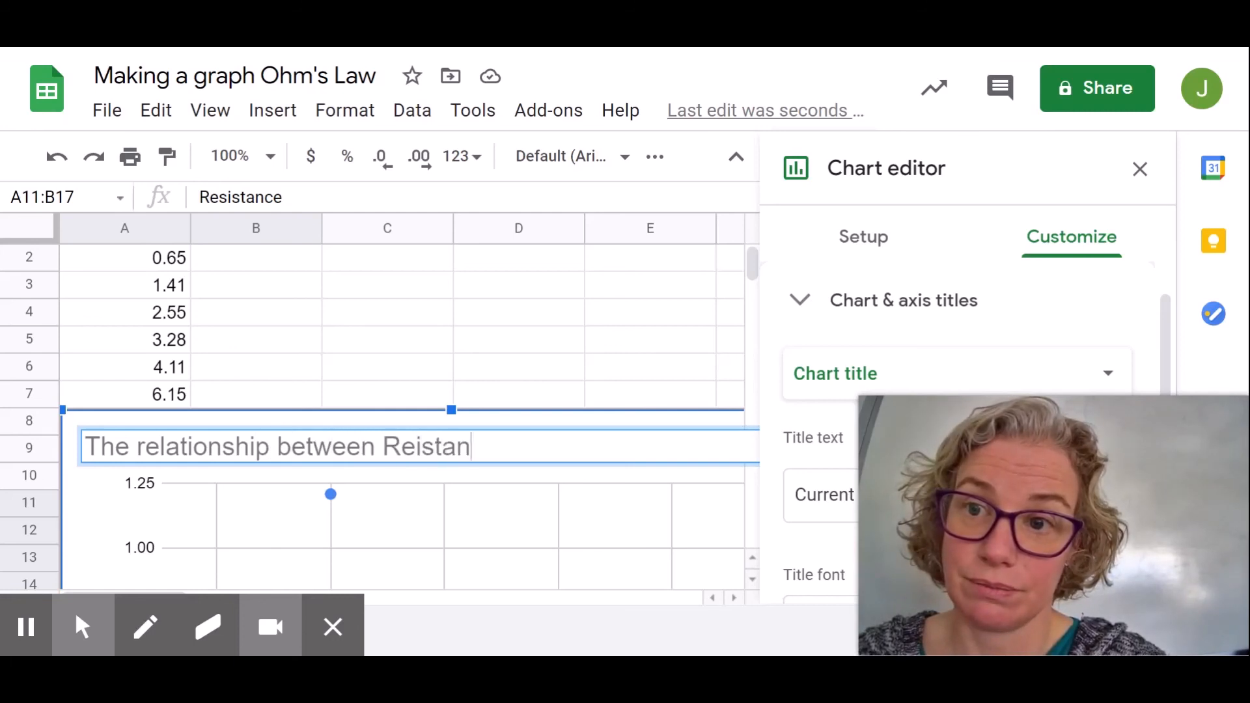
text(ce and)
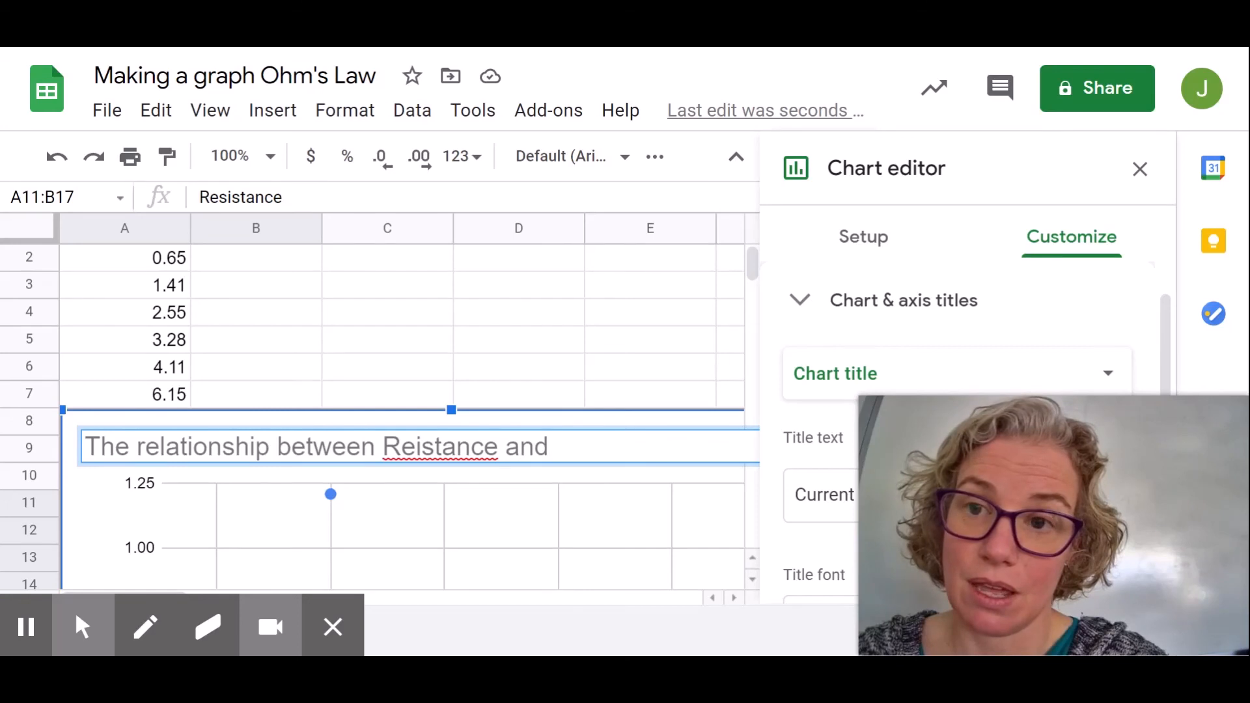
text( Current)
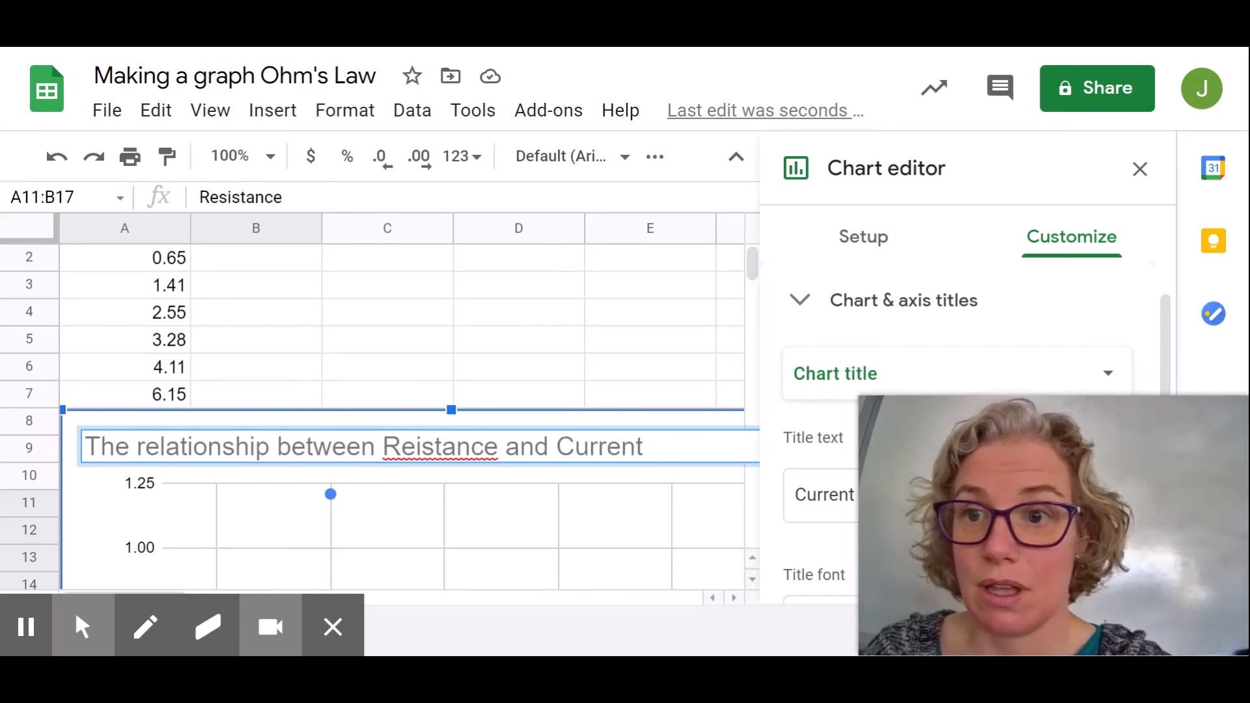
double_click(416, 447)
text(Resistance)
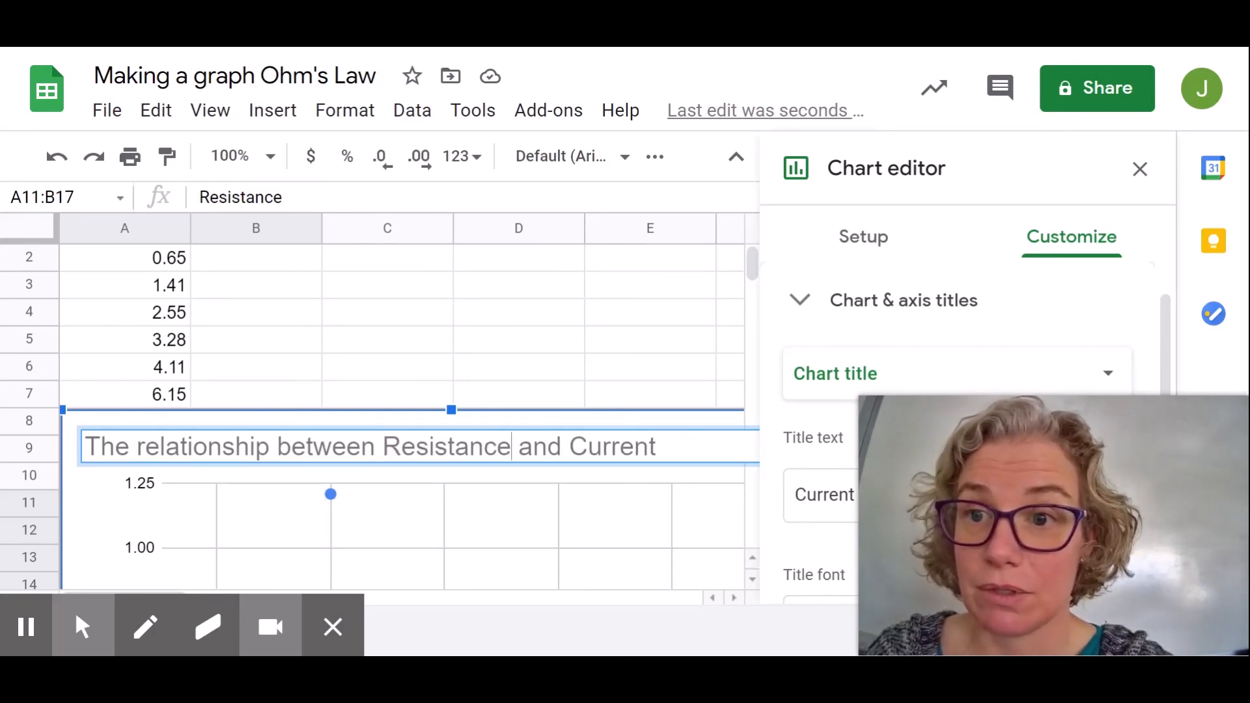
Step: Capitalize the words "Relationship" and "Between" in the chart title, and apply the edited title
click(145, 446)
key(BackSpace)
text(R)
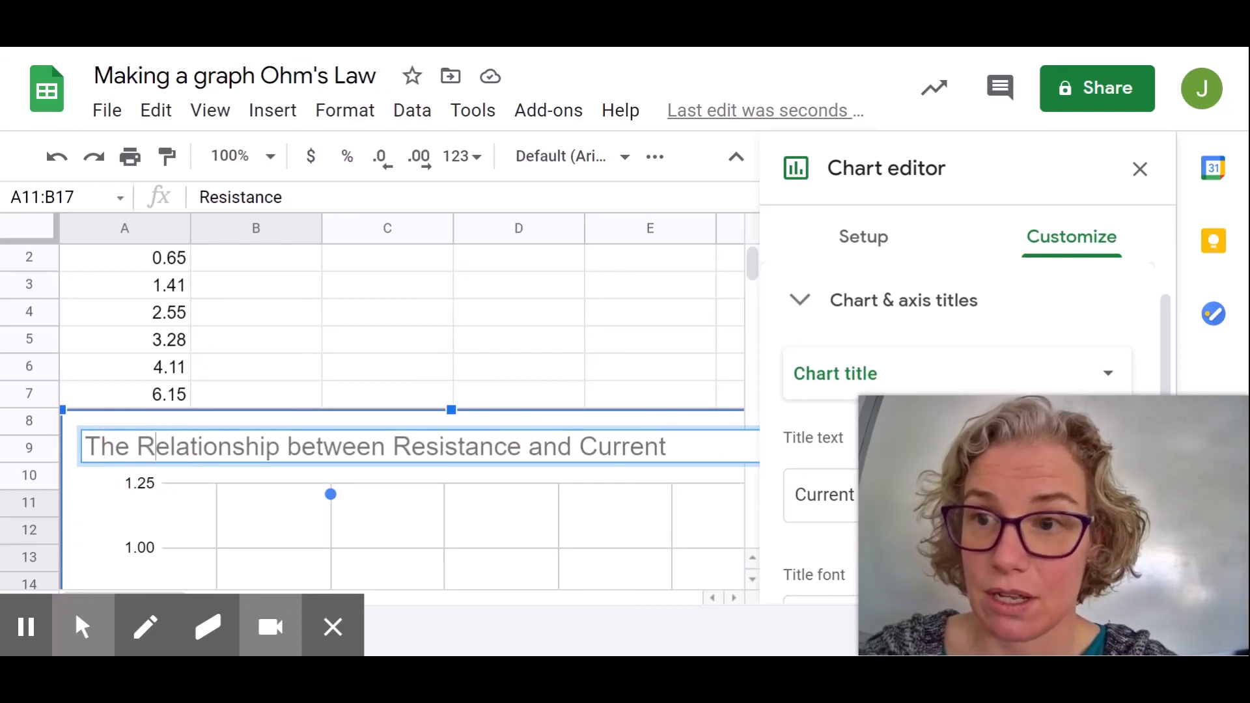
drag(288, 446, 298, 447)
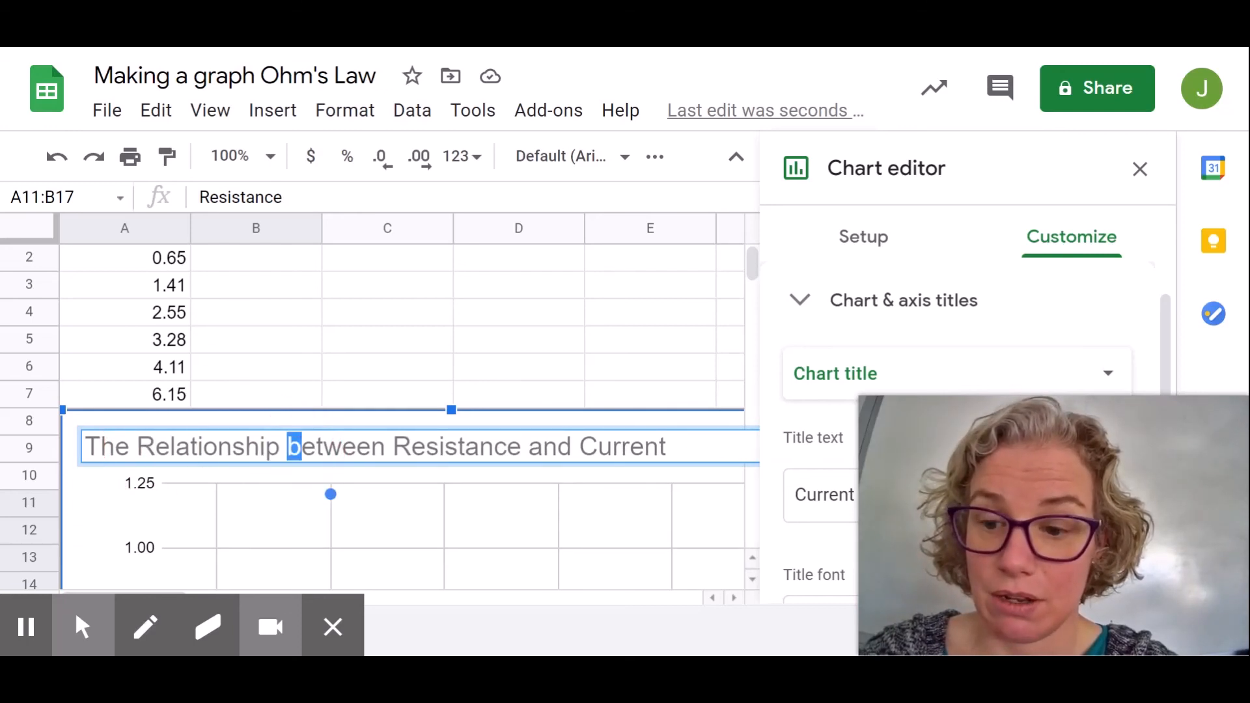
text(B)
click(433, 515)
scroll(455, 494, down, 5)
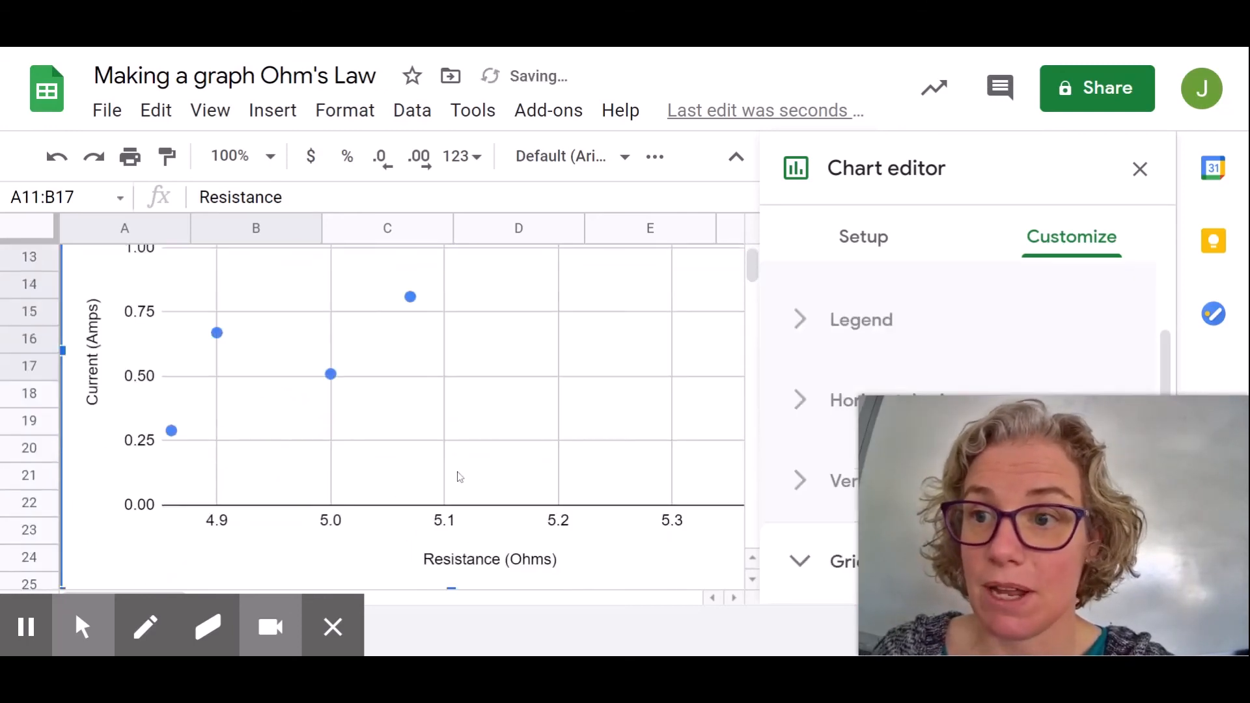
scroll(460, 476, up, 3)
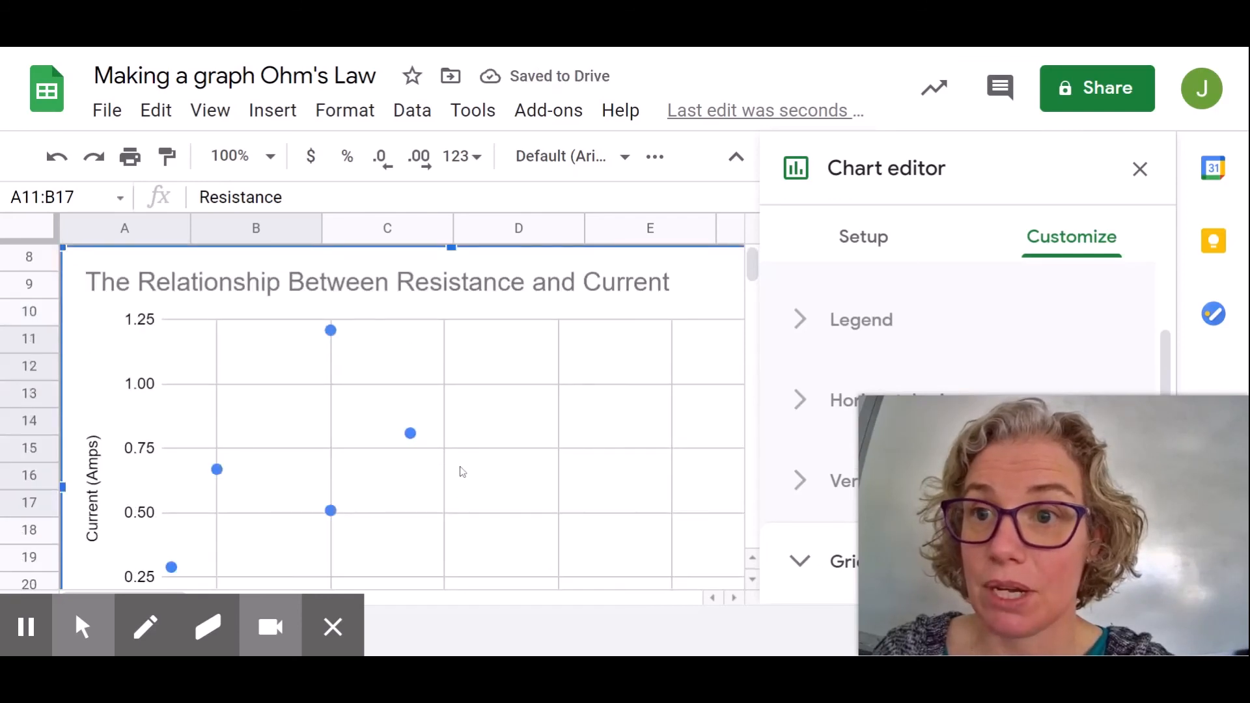